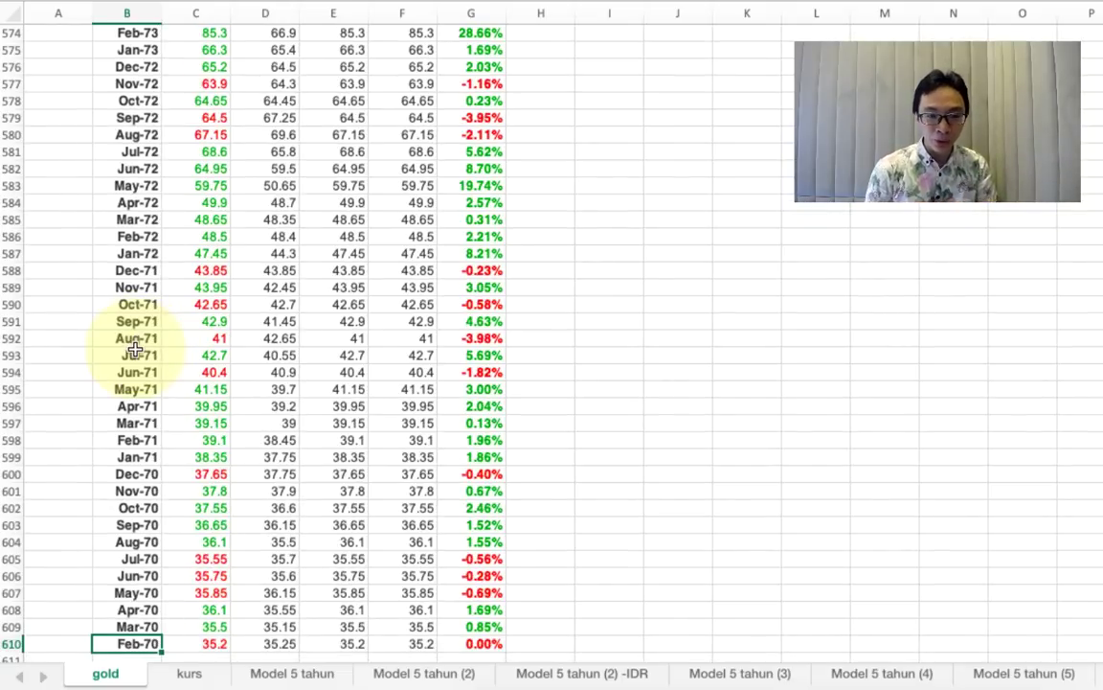
# Step: Check the first and last rows of the gold price history, and clear cell K4 on the Model 5 tahun sheet
pyautogui.hotkey('ctrl', 'Up')
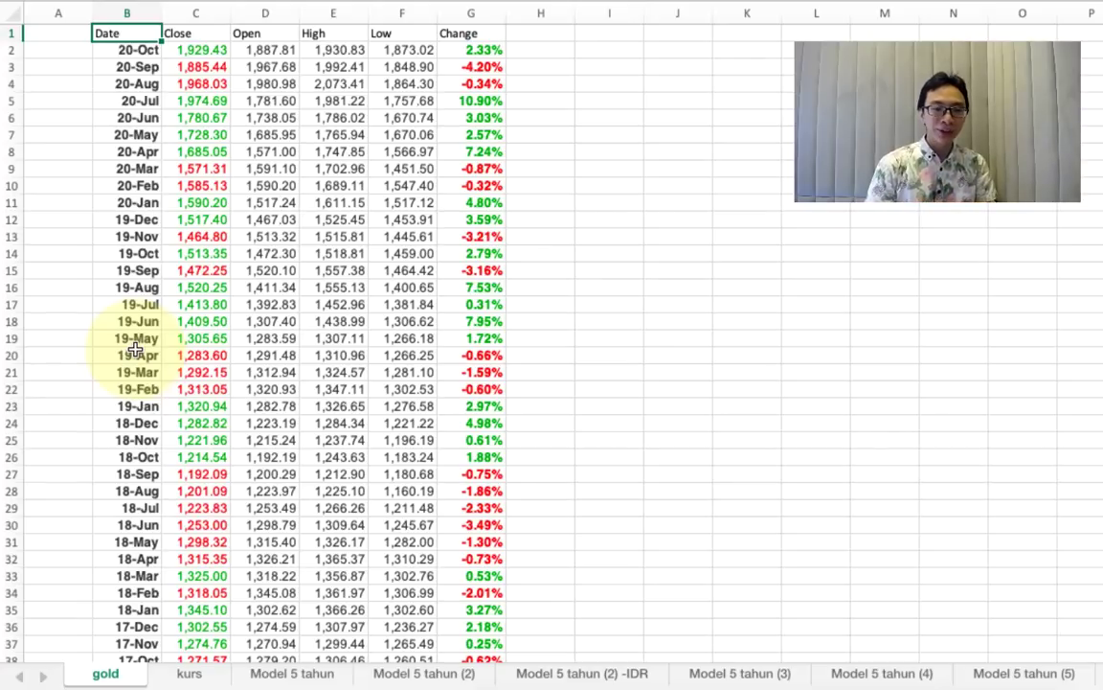
pyautogui.hotkey('ctrl', 'Down')
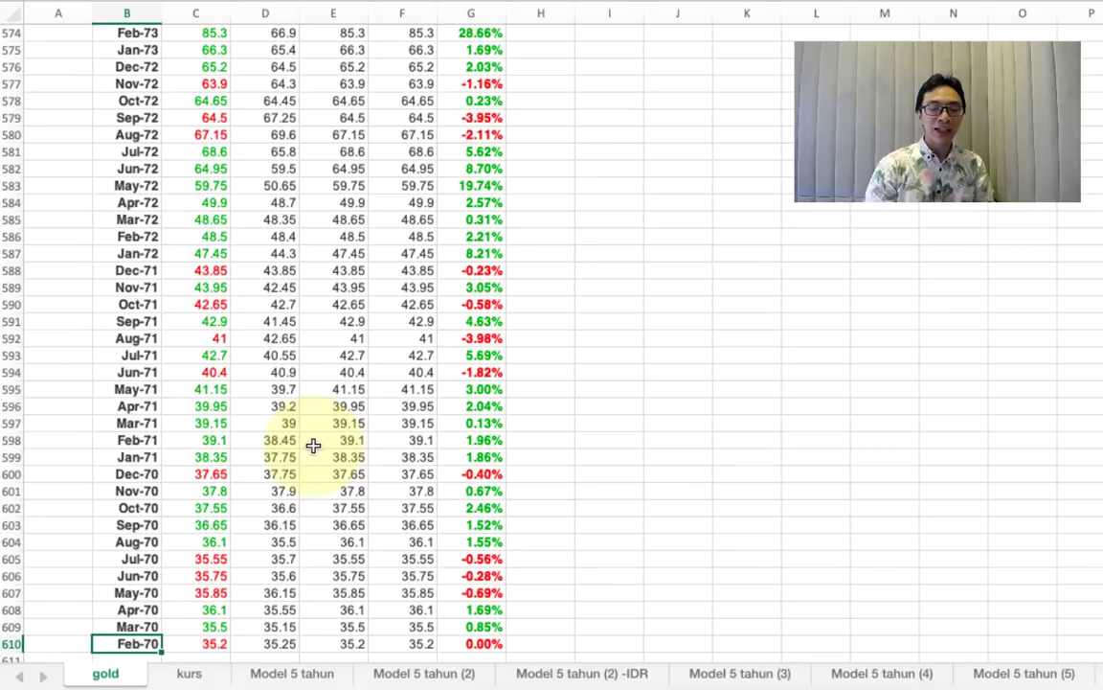
pyautogui.click(277, 678)
pyautogui.scroll(-1, 445, 300)
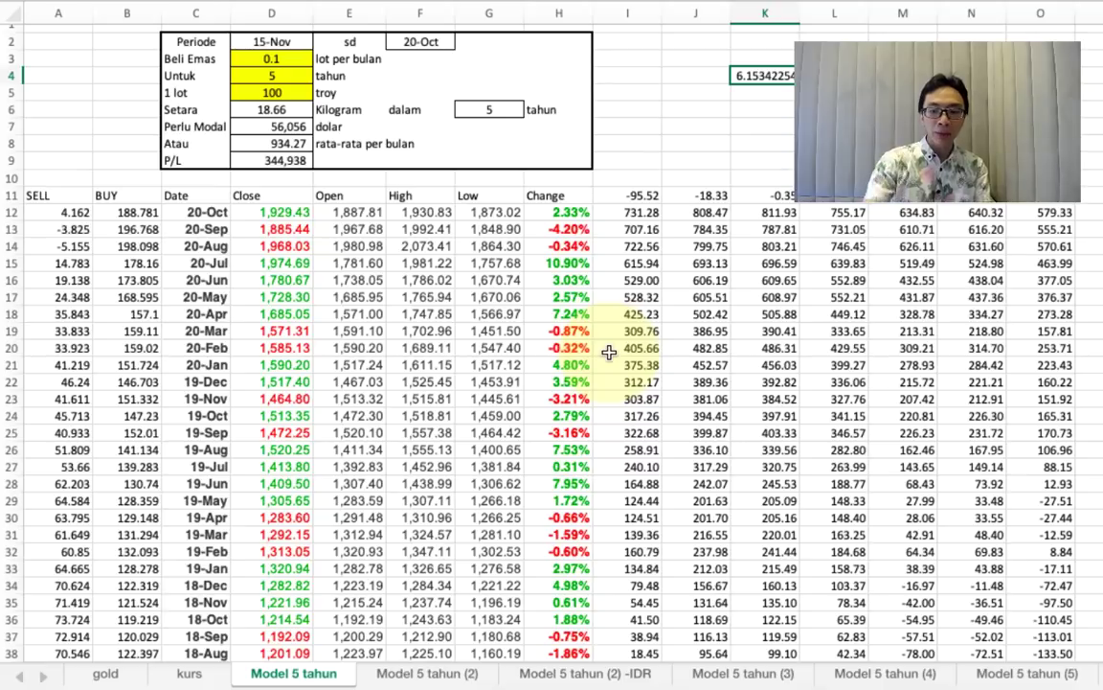
pyautogui.press('Delete')
pyautogui.click(353, 157)
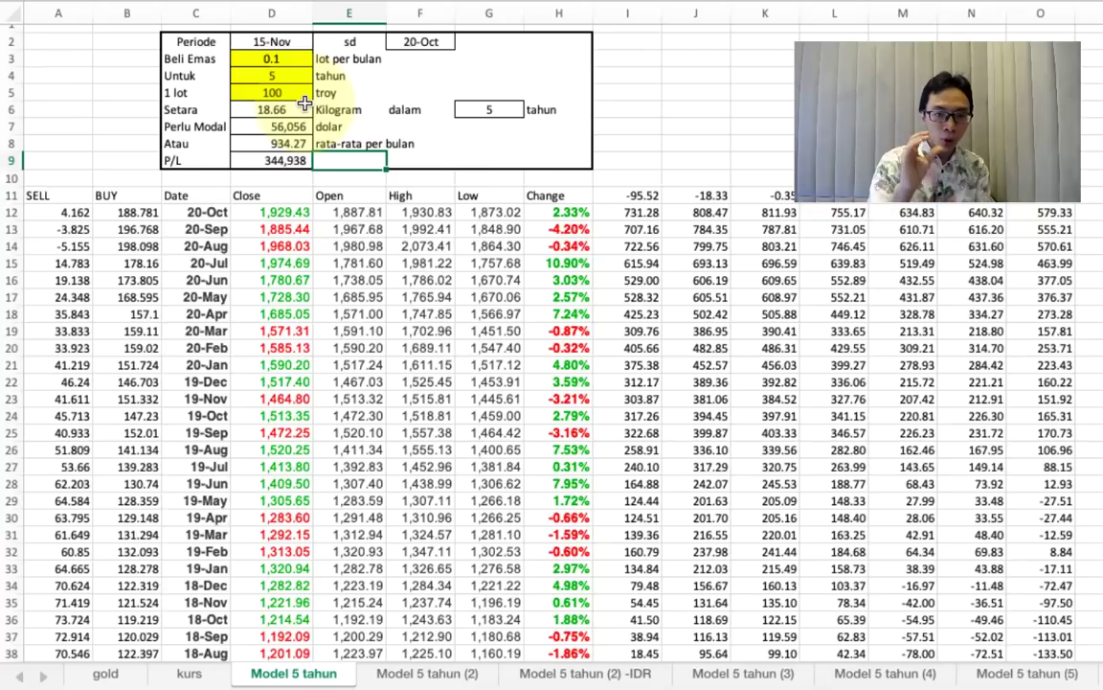
# Step: Review the model's summary block, covering the period start, lot size, kilogram equivalent, monthly average capital and P/L
pyautogui.keyDown('ctrl'); pyautogui.scroll(2, 304, 103); pyautogui.keyUp('ctrl')
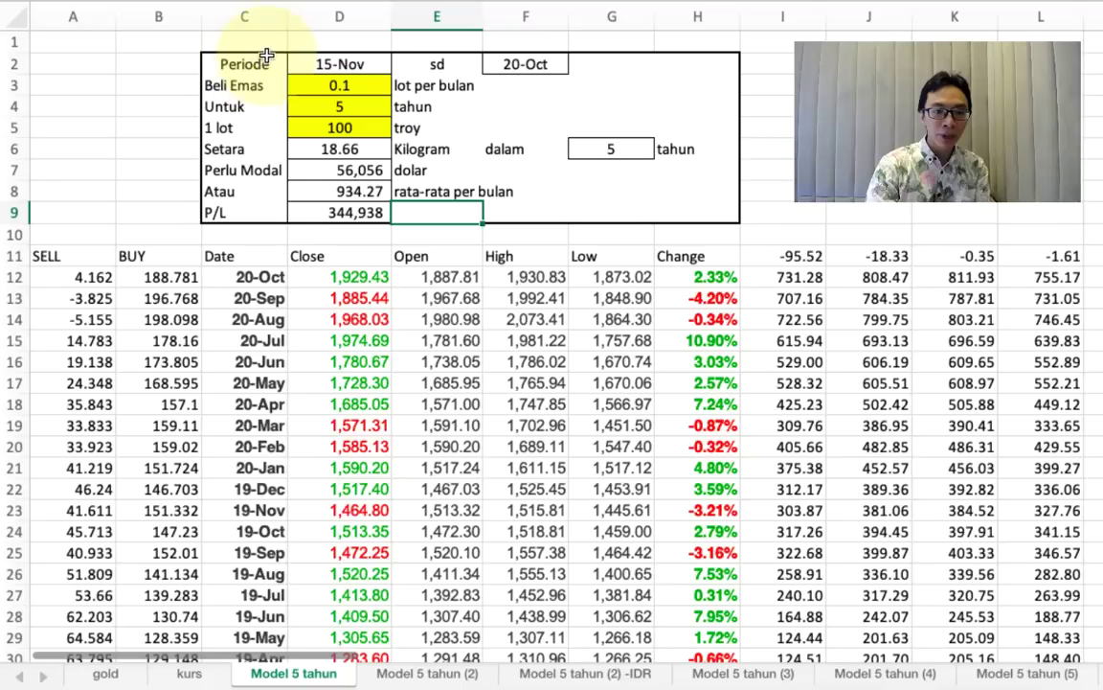
pyautogui.click(324, 62)
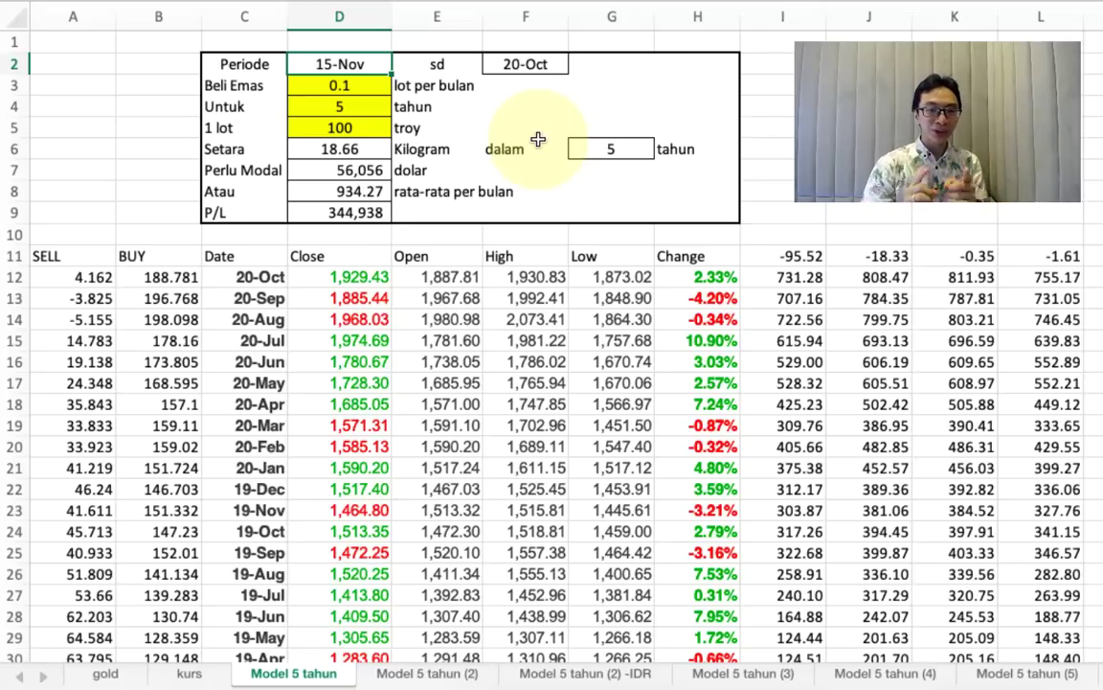
pyautogui.click(351, 128)
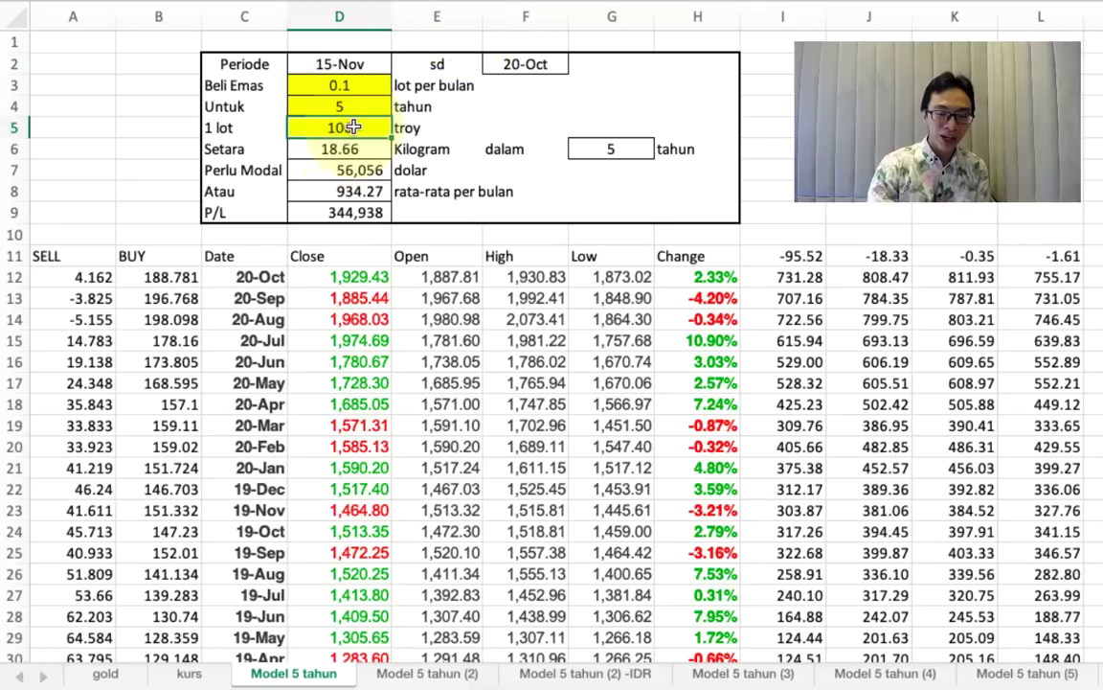
pyautogui.click(238, 149)
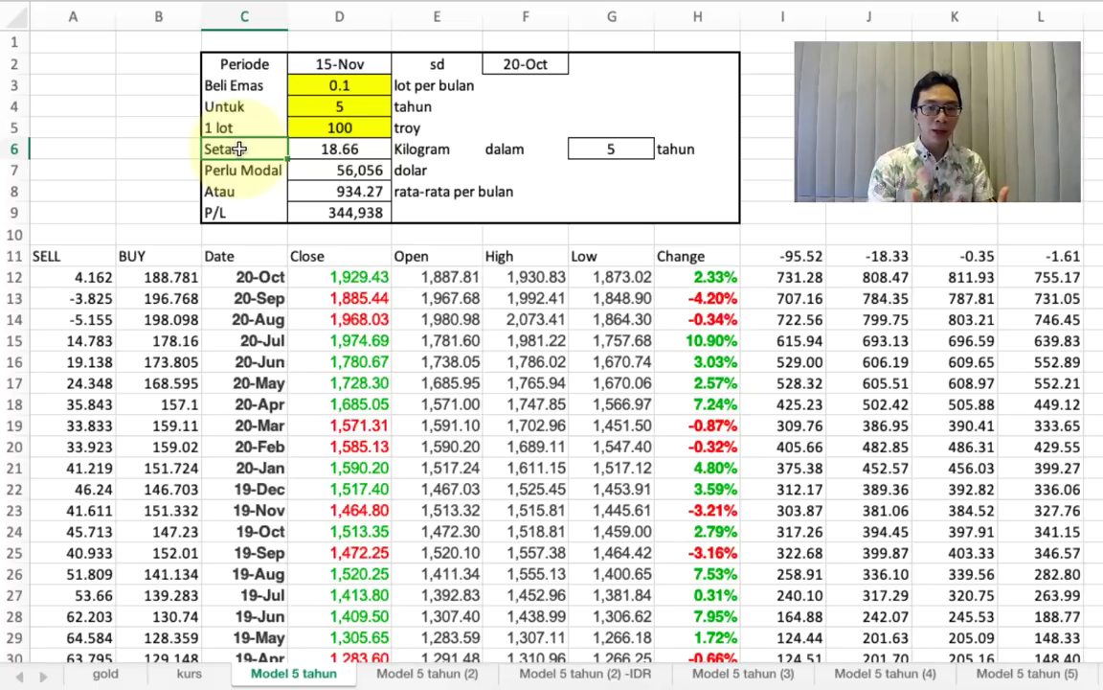
pyautogui.click(356, 190)
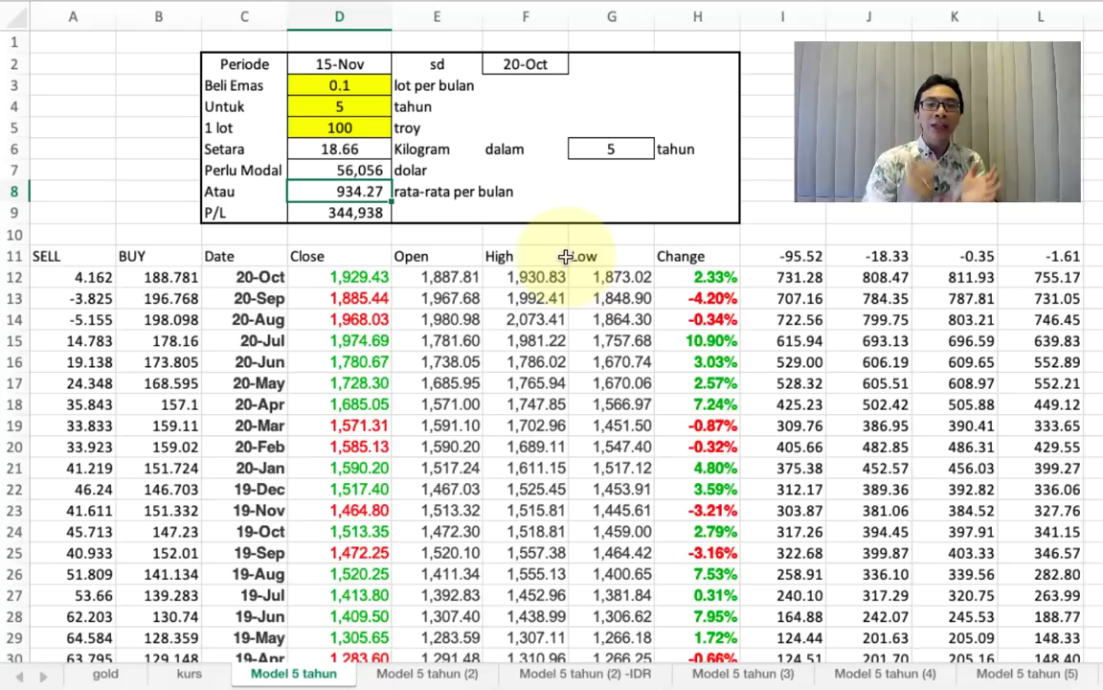
pyautogui.click(345, 213)
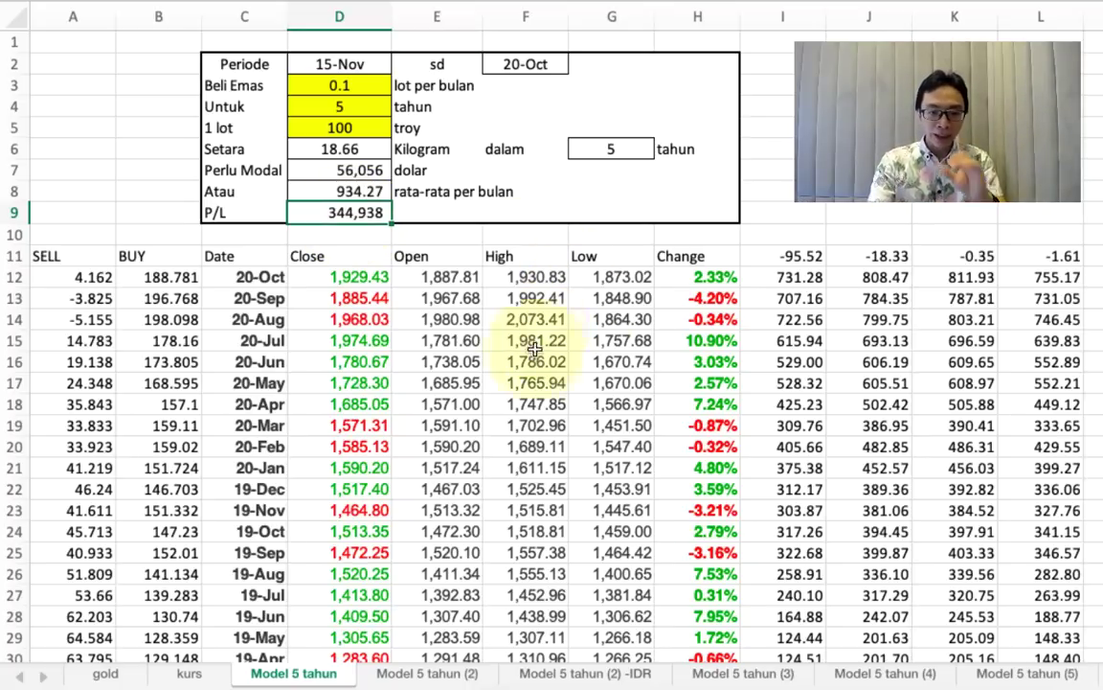
# Step: Compare the earliest and latest months in the Date column, 15-Nov in row 71 and 20-Oct in row 12
pyautogui.scroll(-15, 598, 357)
pyautogui.scroll(-2, 598, 357)
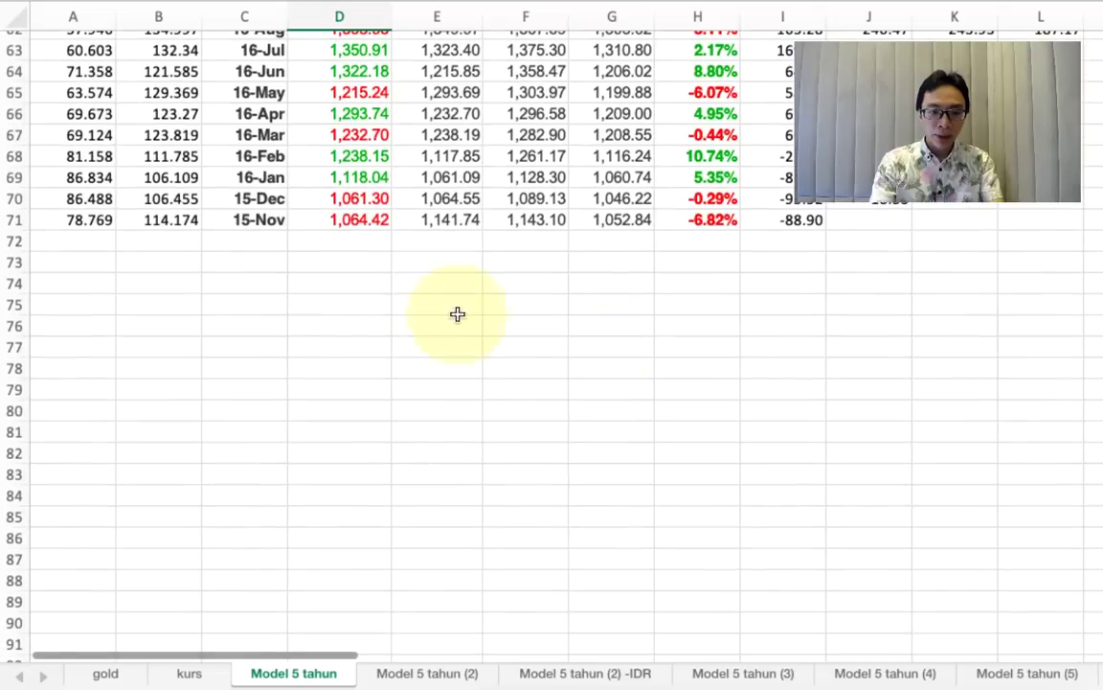
pyautogui.click(259, 219)
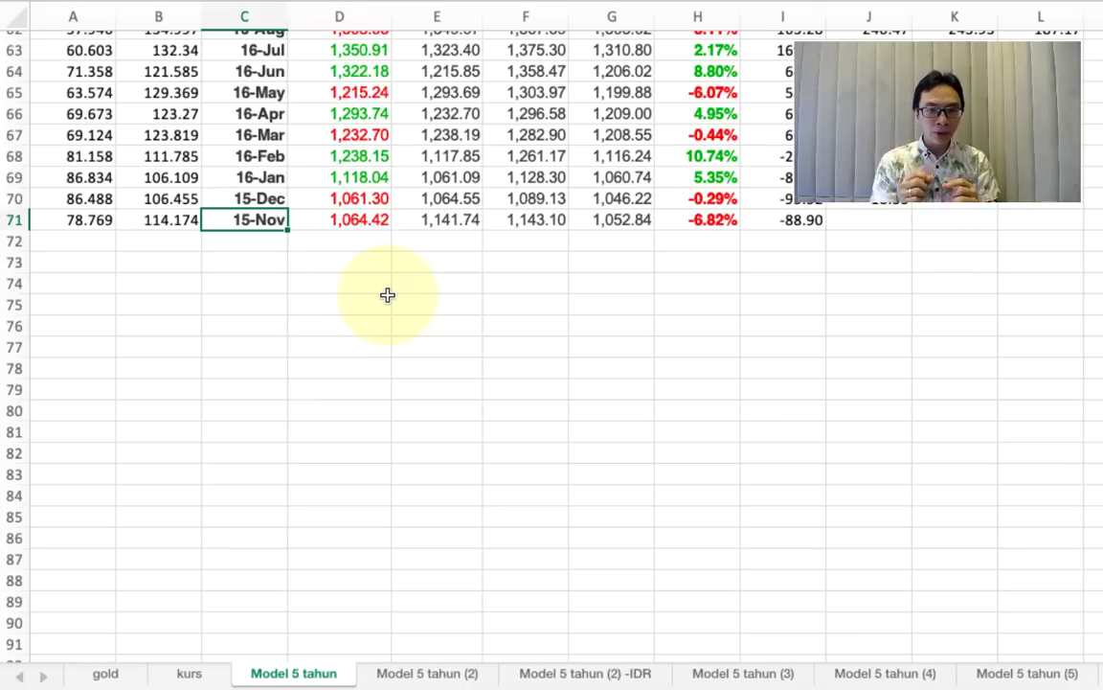
pyautogui.scroll(20, 387, 295)
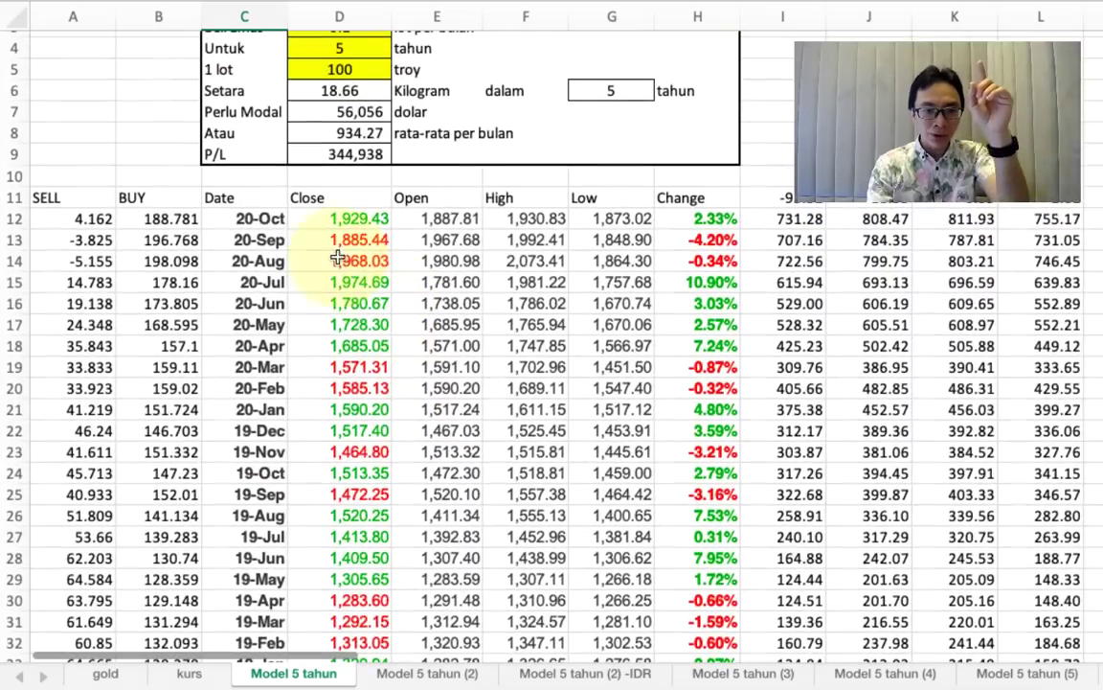
pyautogui.click(272, 220)
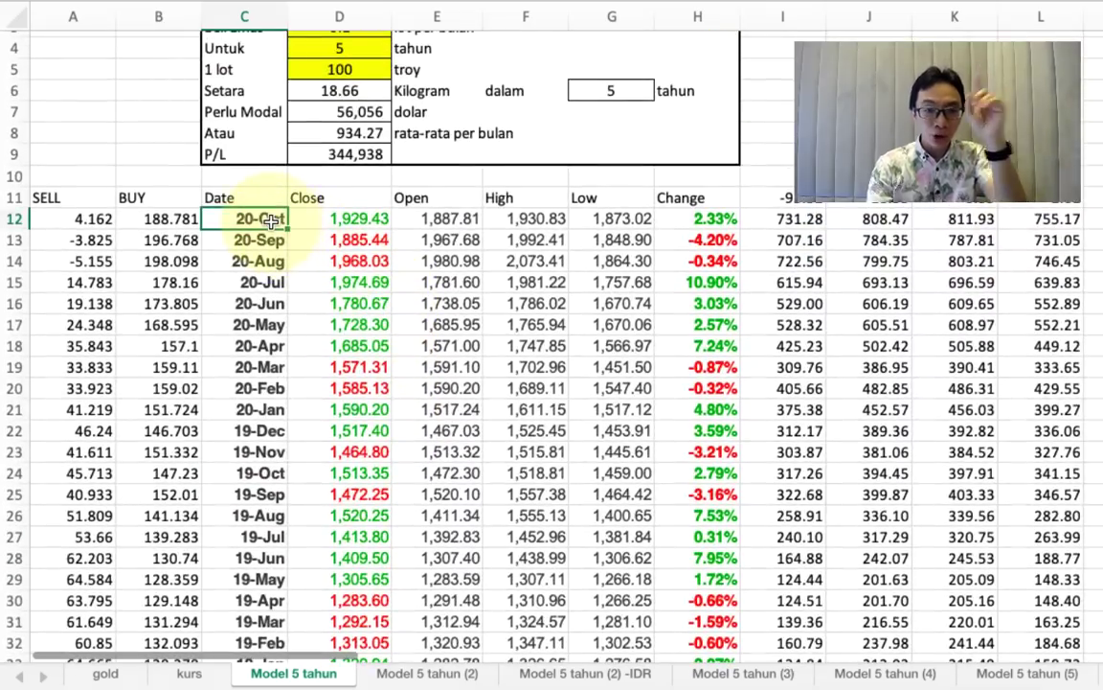
pyautogui.scroll(-15, 272, 219)
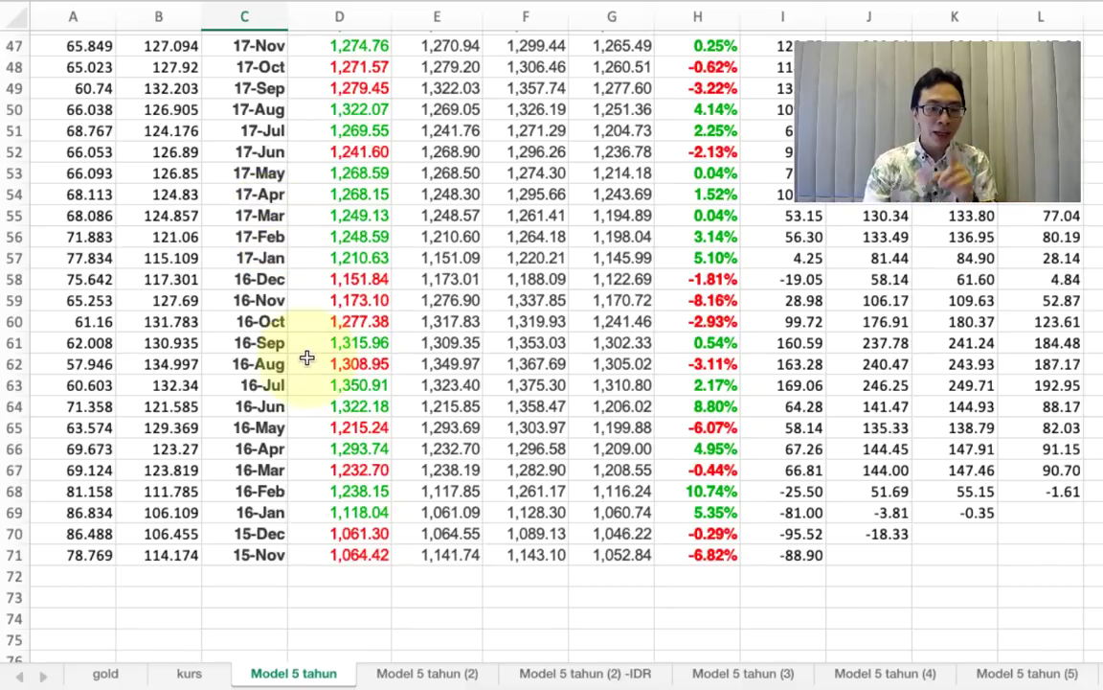
pyautogui.click(268, 555)
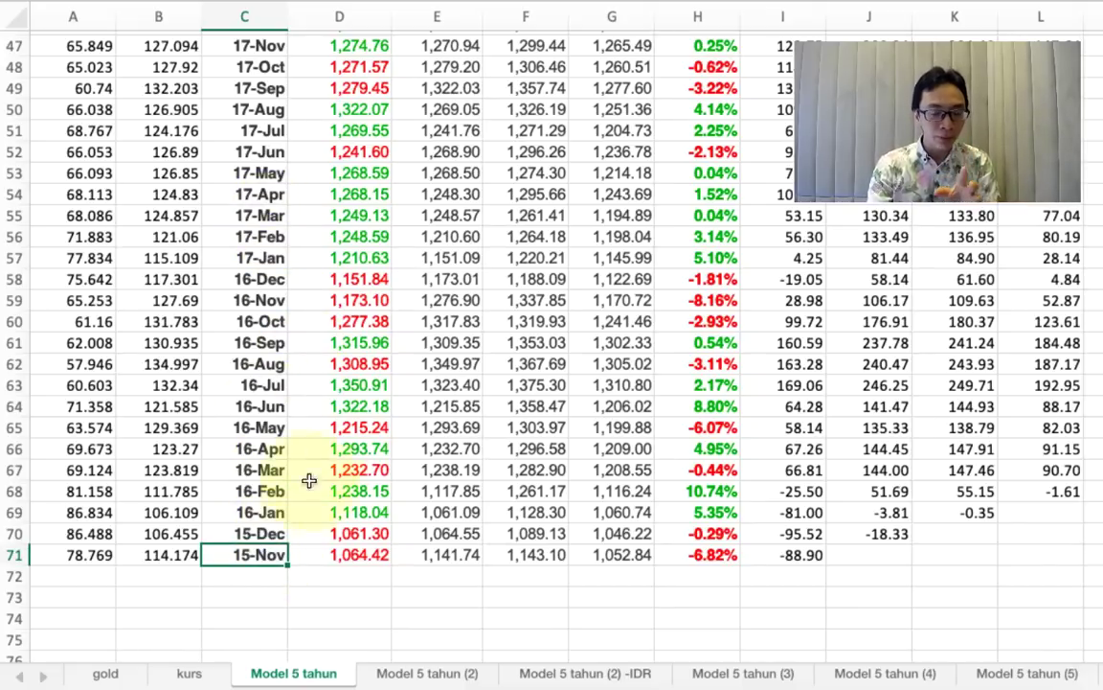
pyautogui.scroll(1, 326, 331)
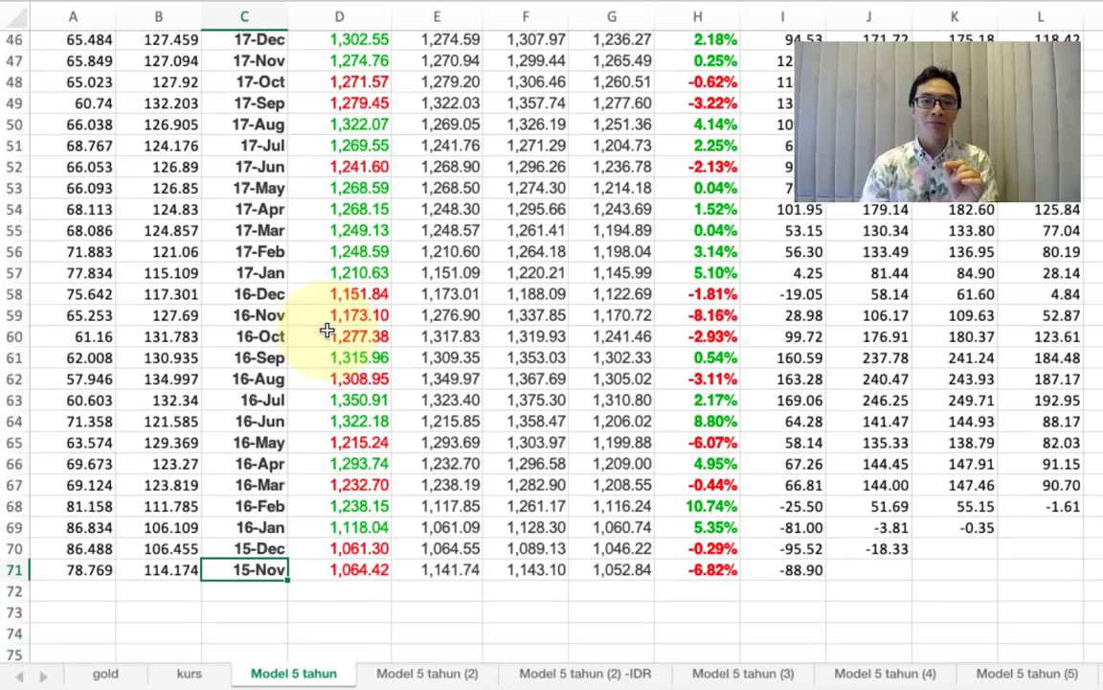
pyautogui.scroll(8, 327, 330)
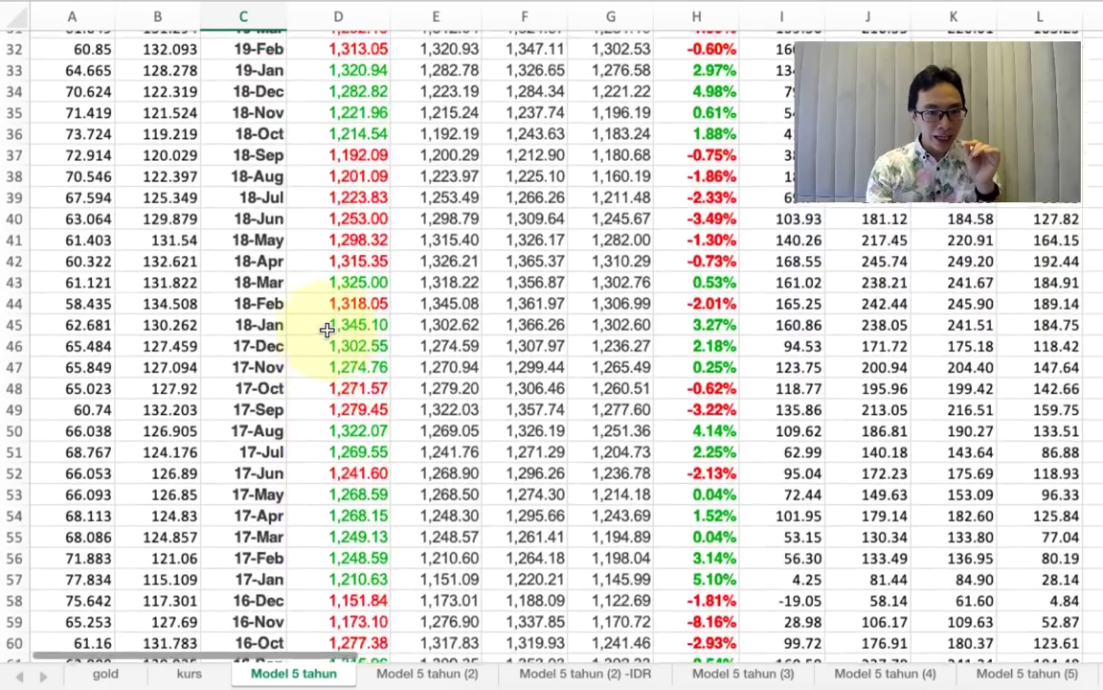
pyautogui.scroll(4, 326, 331)
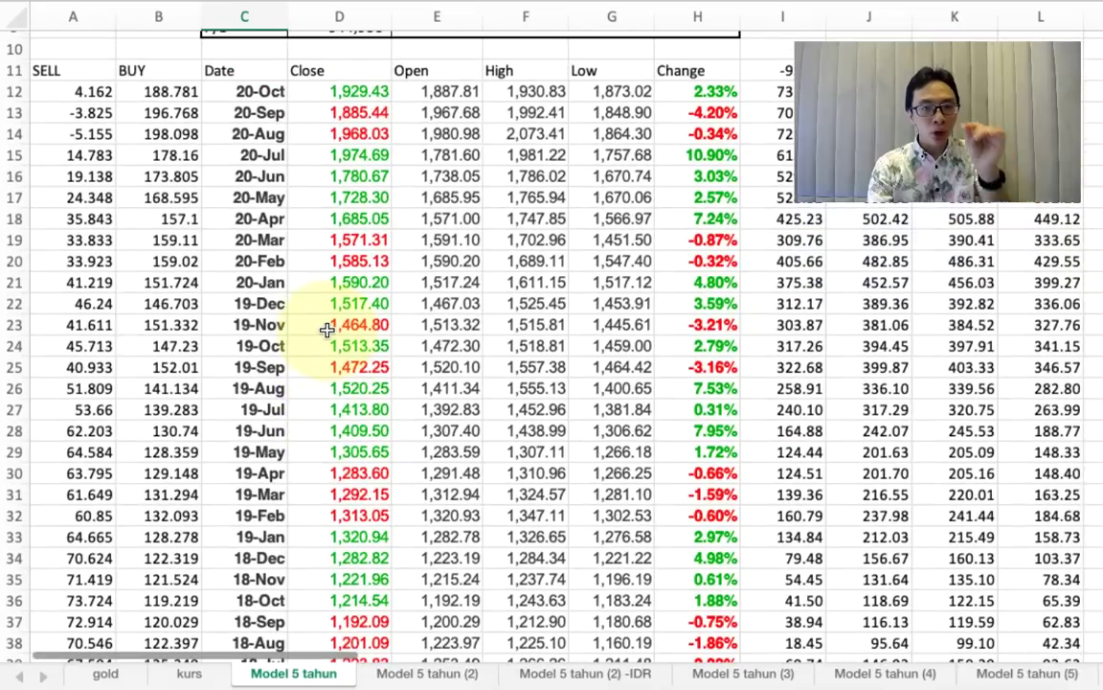
pyautogui.click(267, 92)
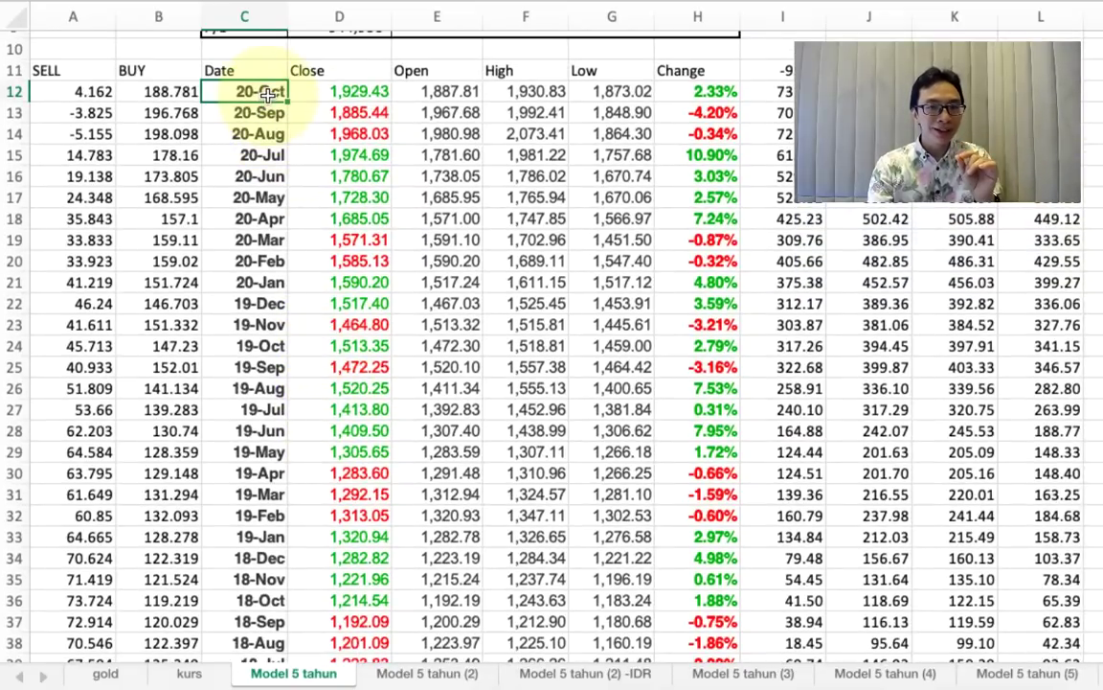
# Step: Trace column I upward from the 15-Nov row to examine how the first purchase's profit or loss develops
pyautogui.scroll(-10, 267, 92)
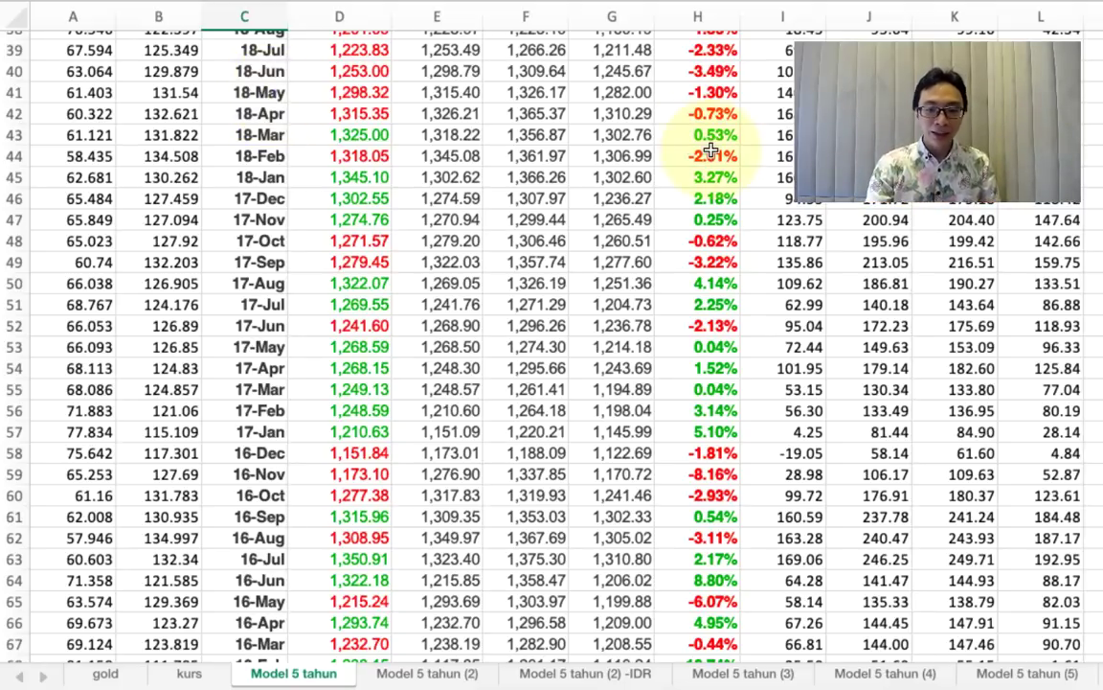
pyautogui.scroll(-4, 670, 192)
pyautogui.click(256, 485)
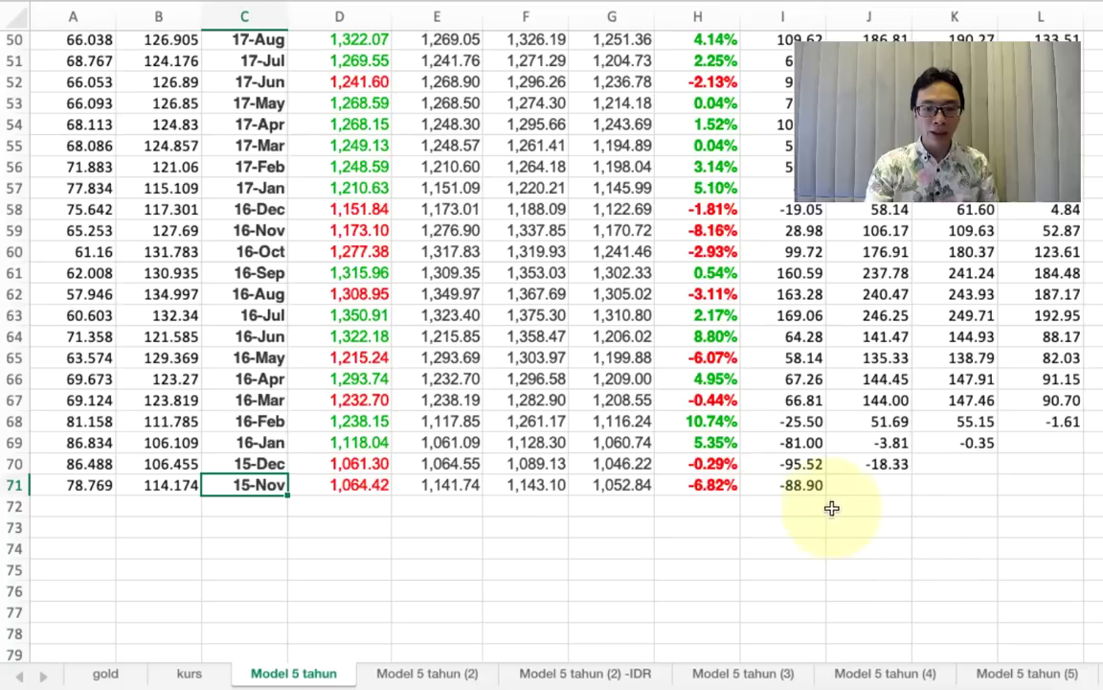
pyautogui.click(808, 487)
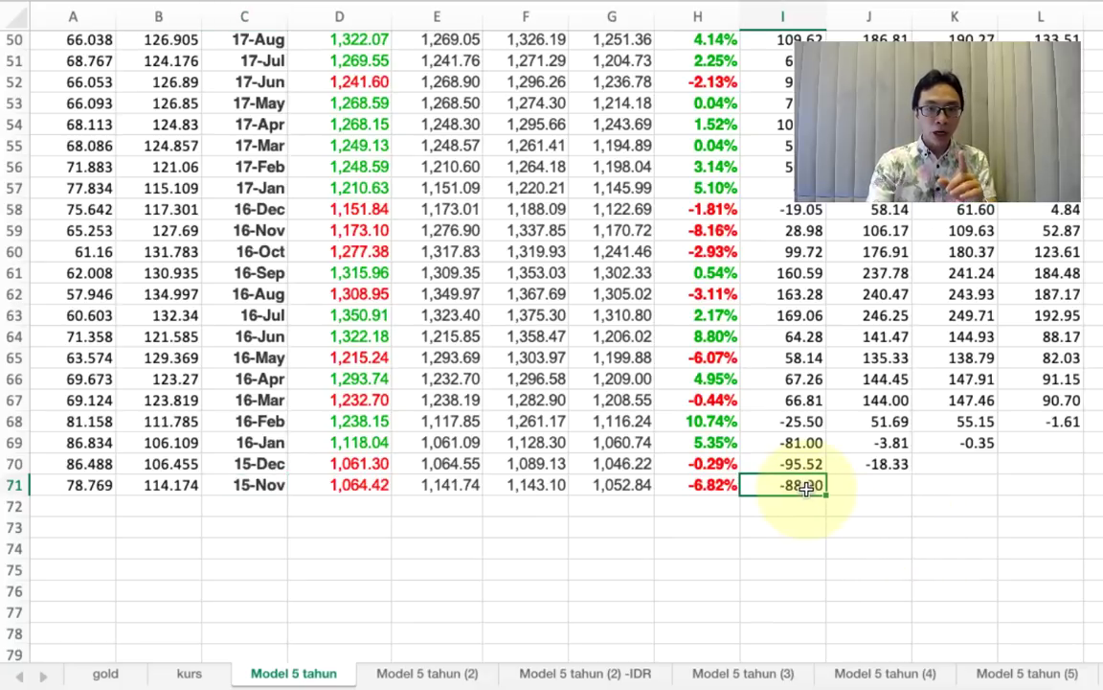
pyautogui.press('Up')
pyautogui.press('Up')
pyautogui.press('Up')
pyautogui.press('Up')
pyautogui.press('Up')
pyautogui.press('Up')
pyautogui.press('Up')
pyautogui.press('Up')
pyautogui.press('Up')
pyautogui.press('Up')
pyautogui.press('Up')
pyautogui.press('Up')
pyautogui.press('Up')
pyautogui.press('Up')
pyautogui.press('Up')
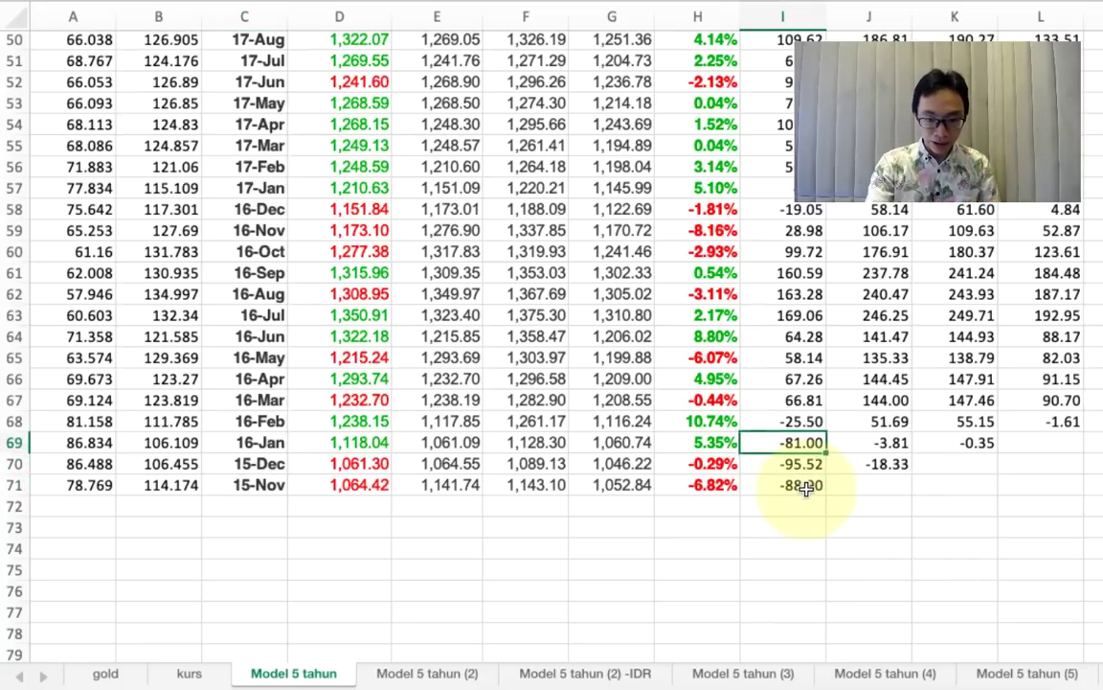
pyautogui.press('Up')
pyautogui.press('Up')
pyautogui.scroll(12, 807, 488)
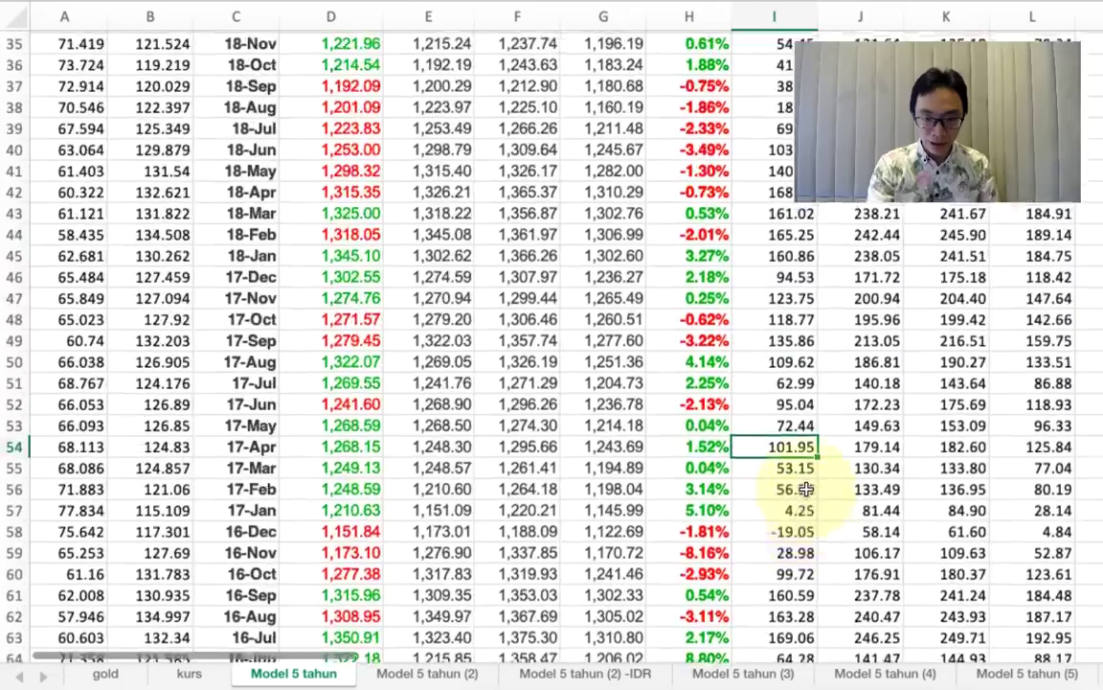
pyautogui.scroll(4, 808, 489)
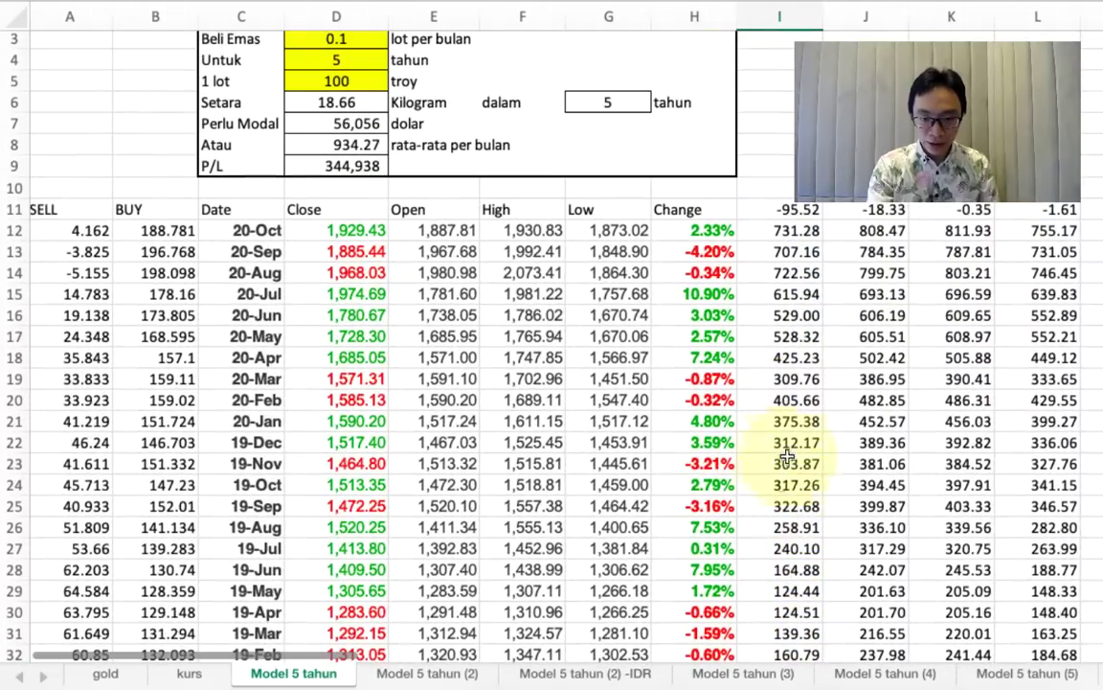
# Step: Examine the 15-Dec value in column I, and compare it with the entries at the head of that column
pyautogui.scroll(-17, 791, 357)
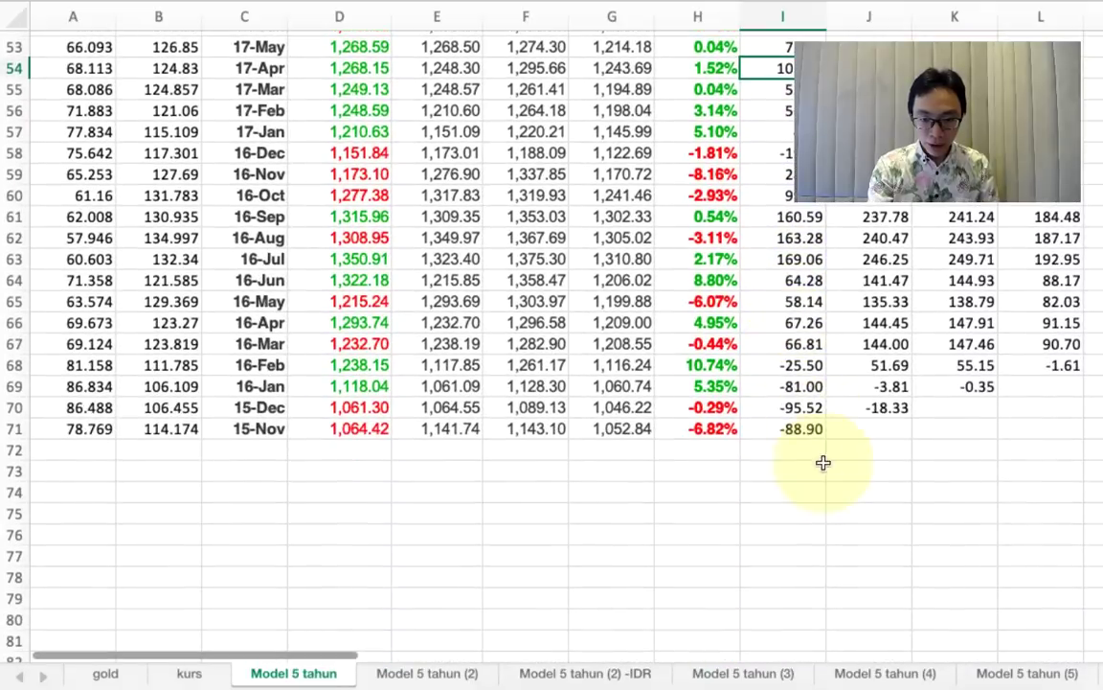
pyautogui.click(803, 407)
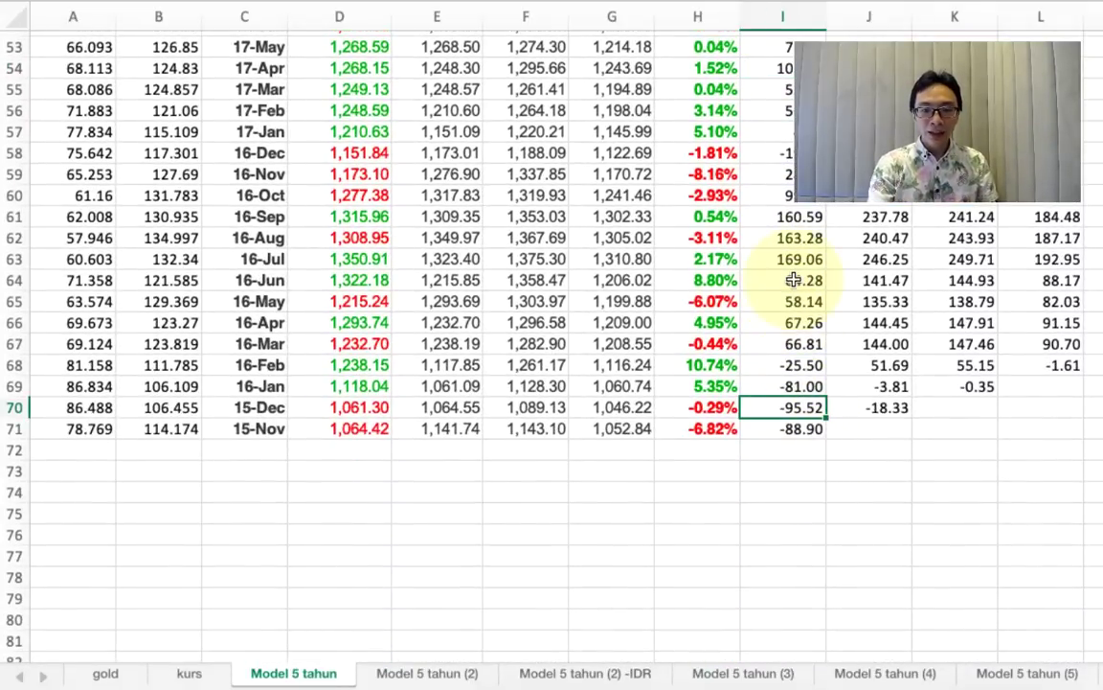
pyautogui.scroll(13, 802, 278)
pyautogui.scroll(5, 793, 278)
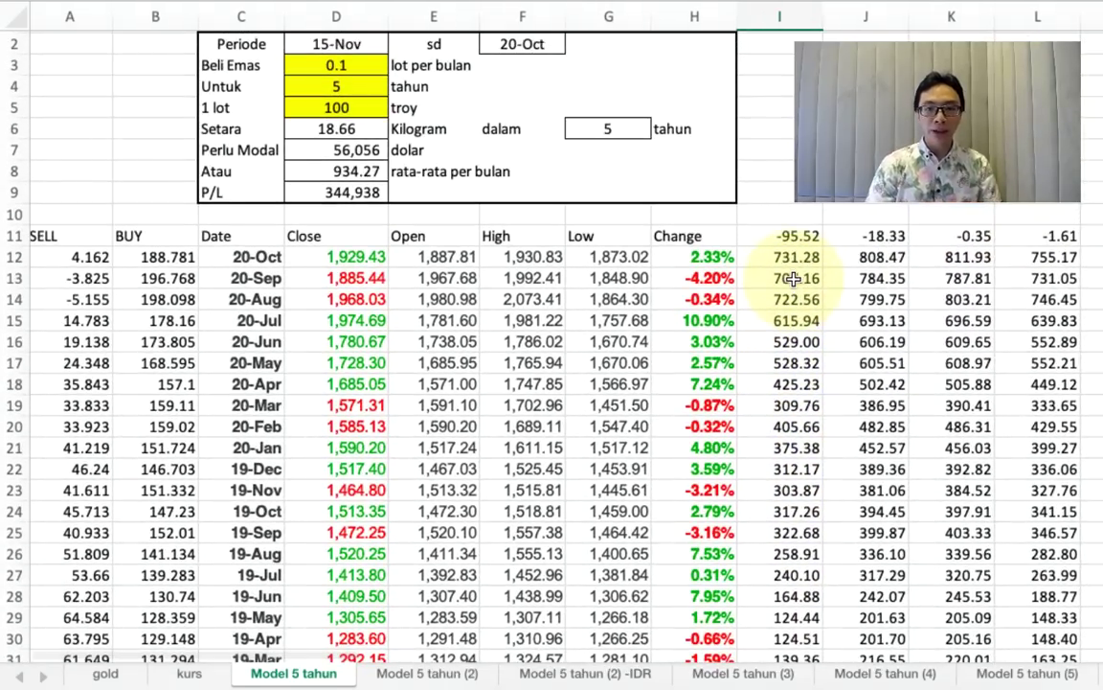
pyautogui.scroll(-17, 792, 278)
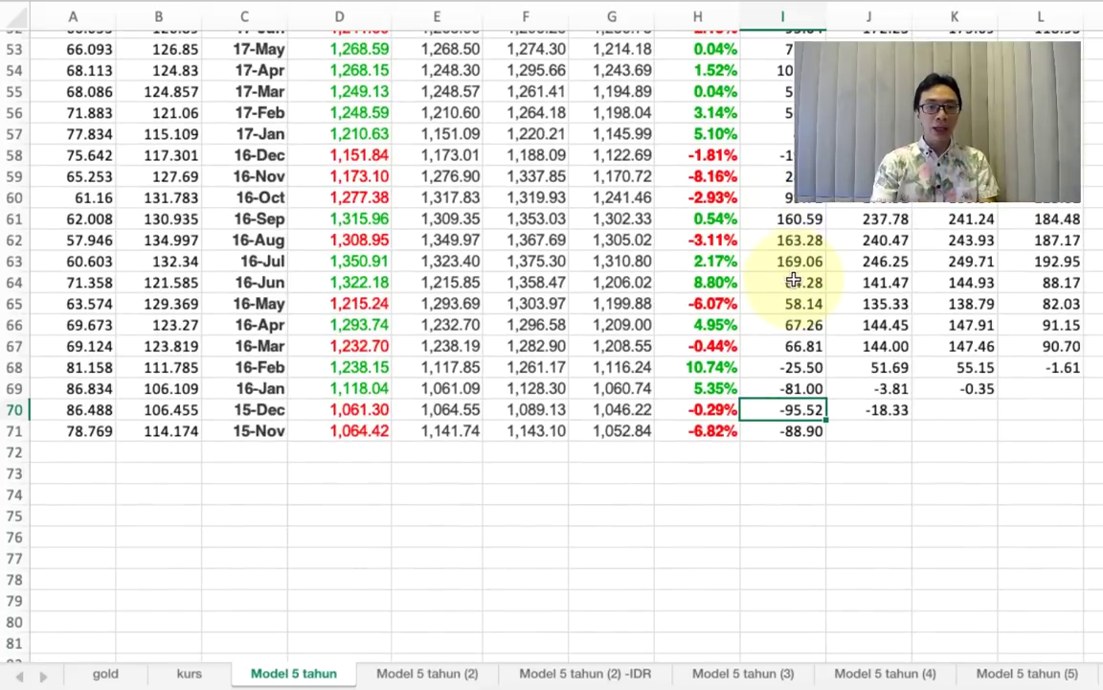
pyautogui.scroll(17, 793, 280)
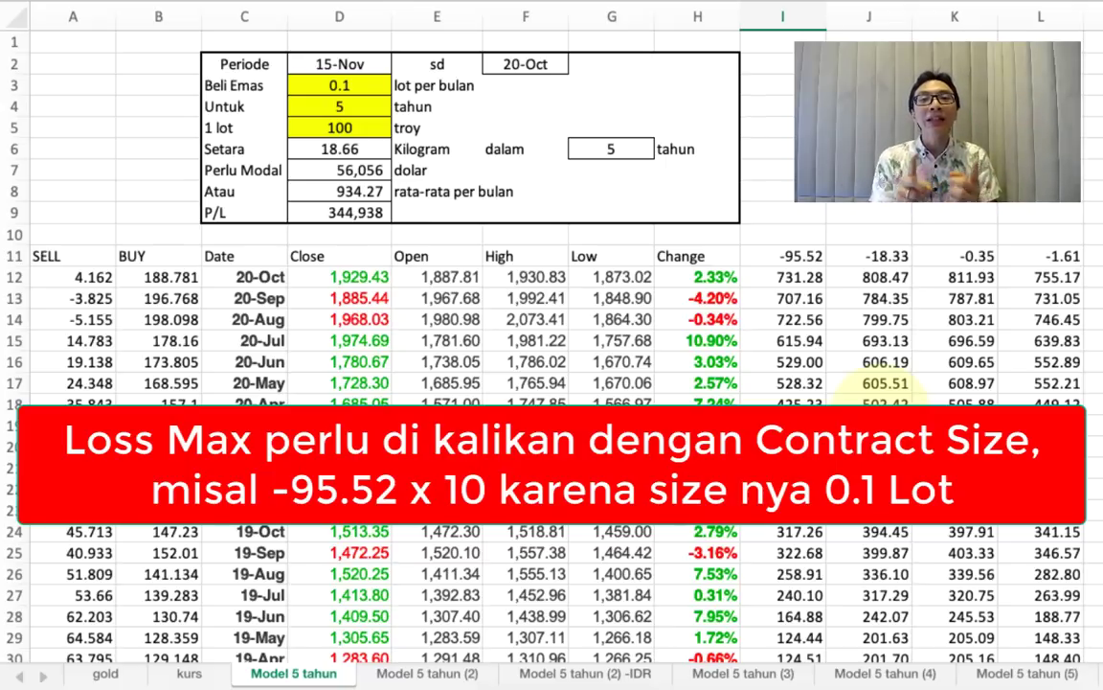
# Step: Examine the maximum-loss values in cells I11 and J11, and review the monthly rows beneath them
pyautogui.hscroll(3, 766, 251)
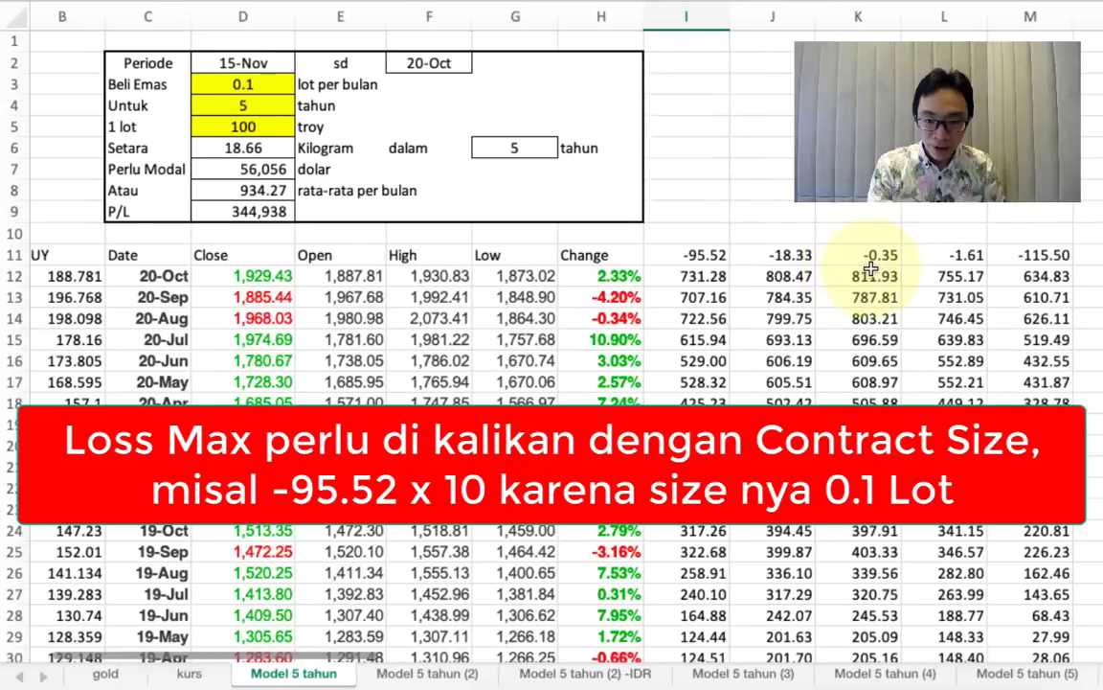
pyautogui.click(682, 260)
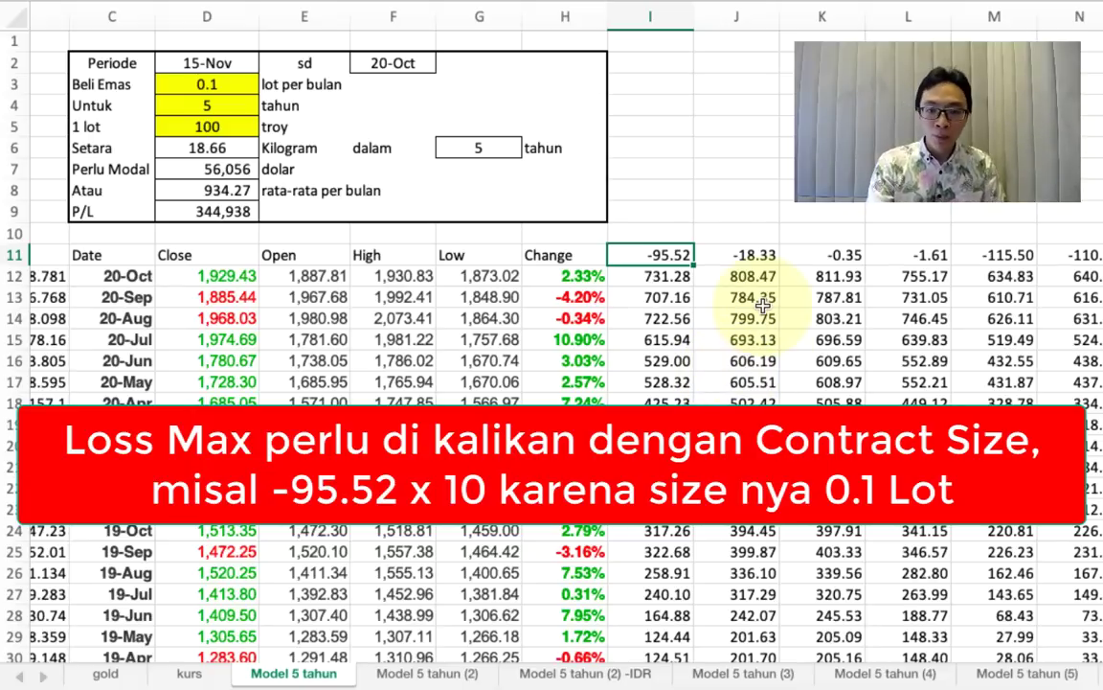
pyautogui.press('Right')
pyautogui.scroll(-20, 801, 367)
pyautogui.hscroll(-2, 801, 366)
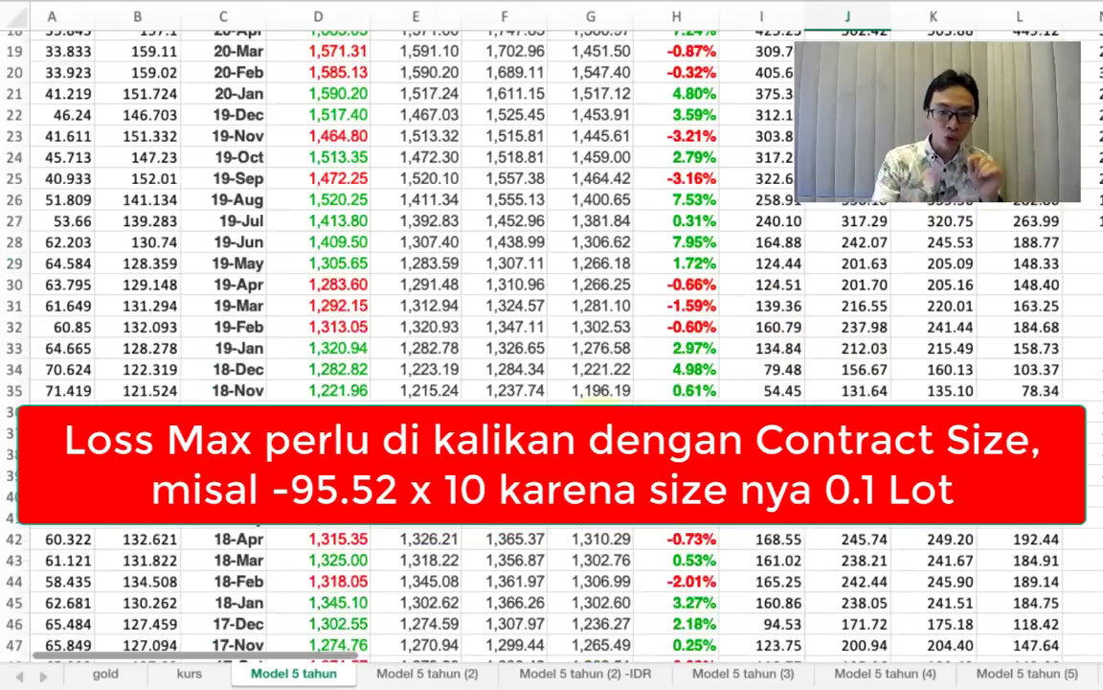
pyautogui.scroll(15, 801, 367)
pyautogui.scroll(1, 543, 437)
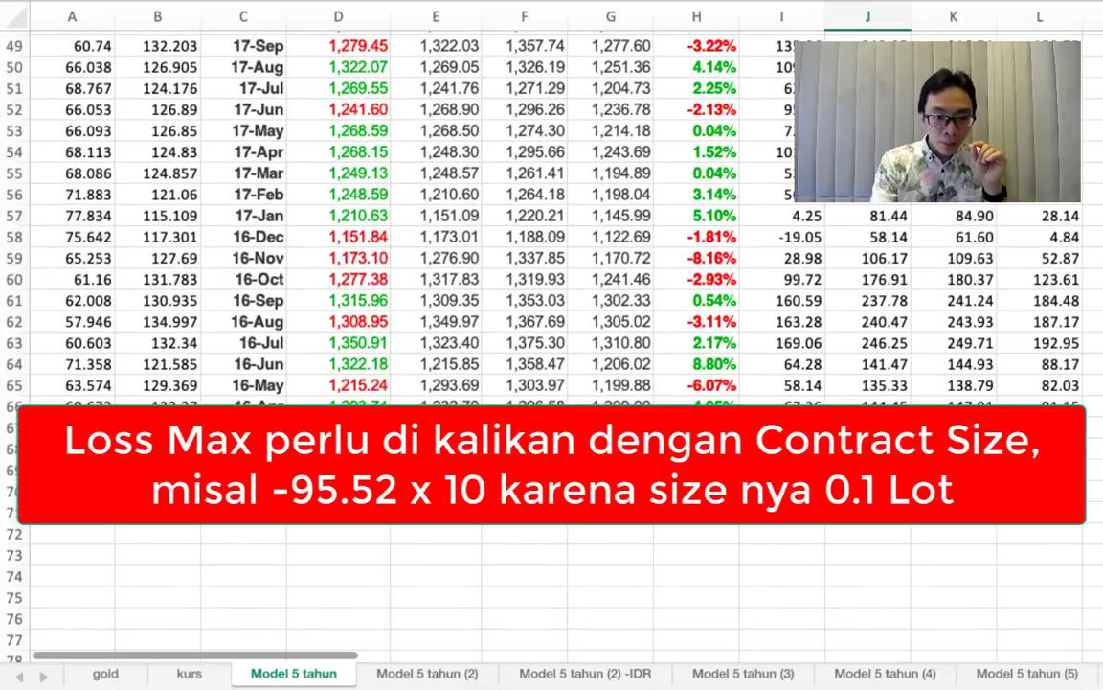
# Step: Examine the maximum-loss values in row 11 for the purchases from column K through column O
pyautogui.scroll(15, 543, 437)
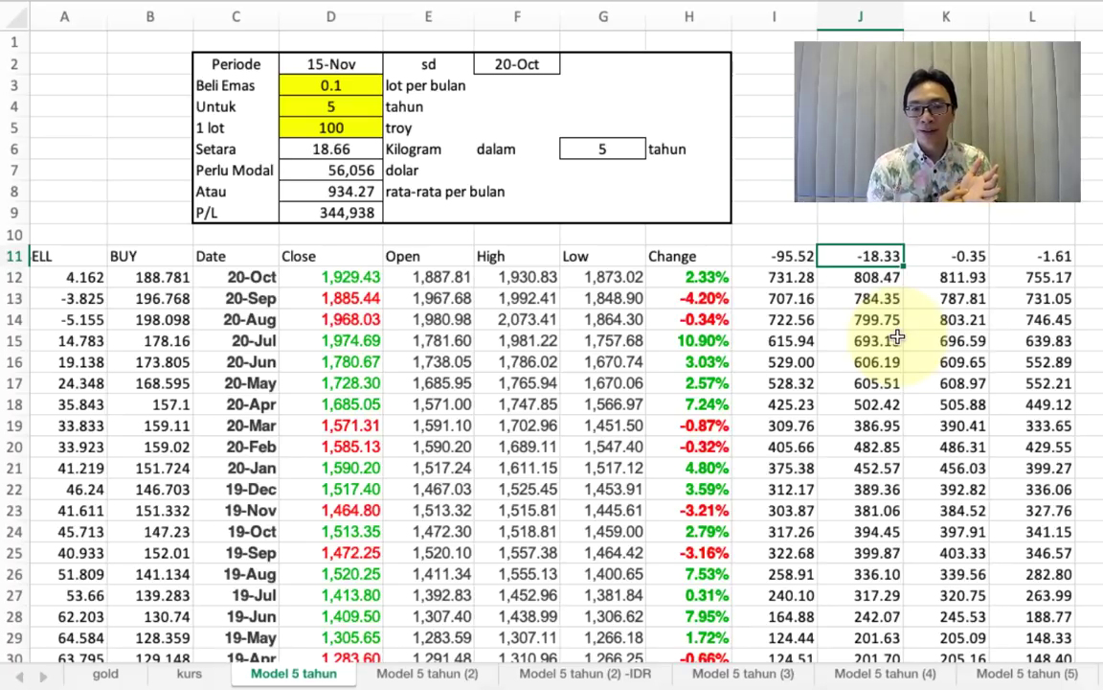
pyautogui.press('Right')
pyautogui.press('Right')
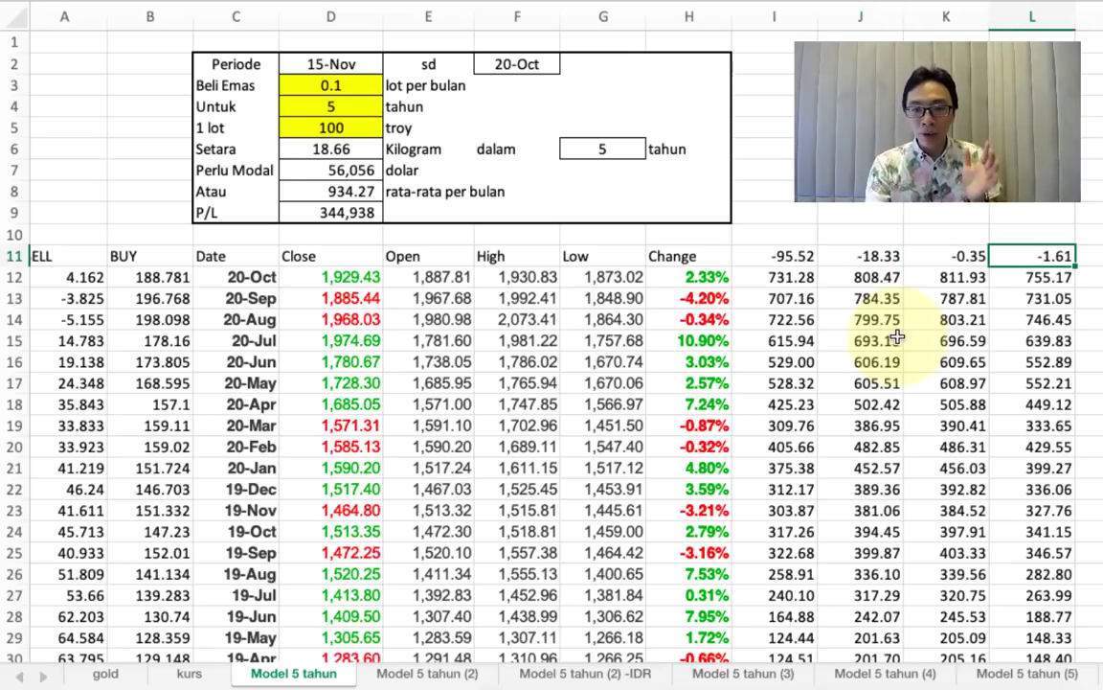
pyautogui.hscroll(1, 895, 336)
pyautogui.hscroll(3, 895, 336)
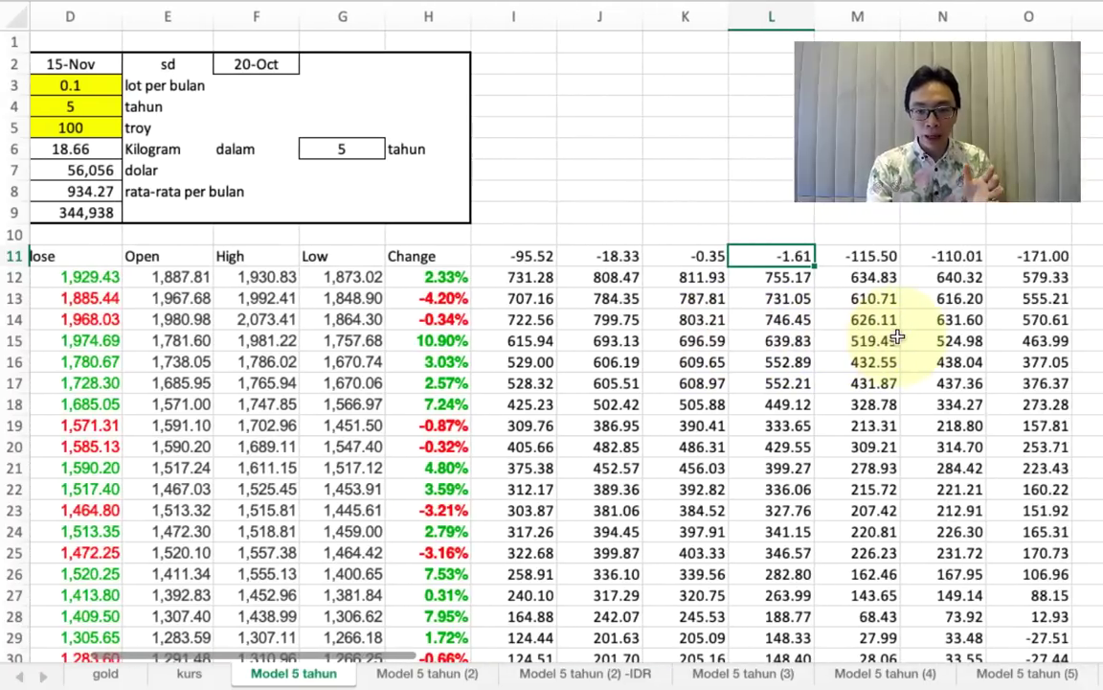
# Step: Trace column O from its maximum loss in O11 down to the first entry in row 65, and identify that purchase's month in the Date column
pyautogui.click(1050, 259)
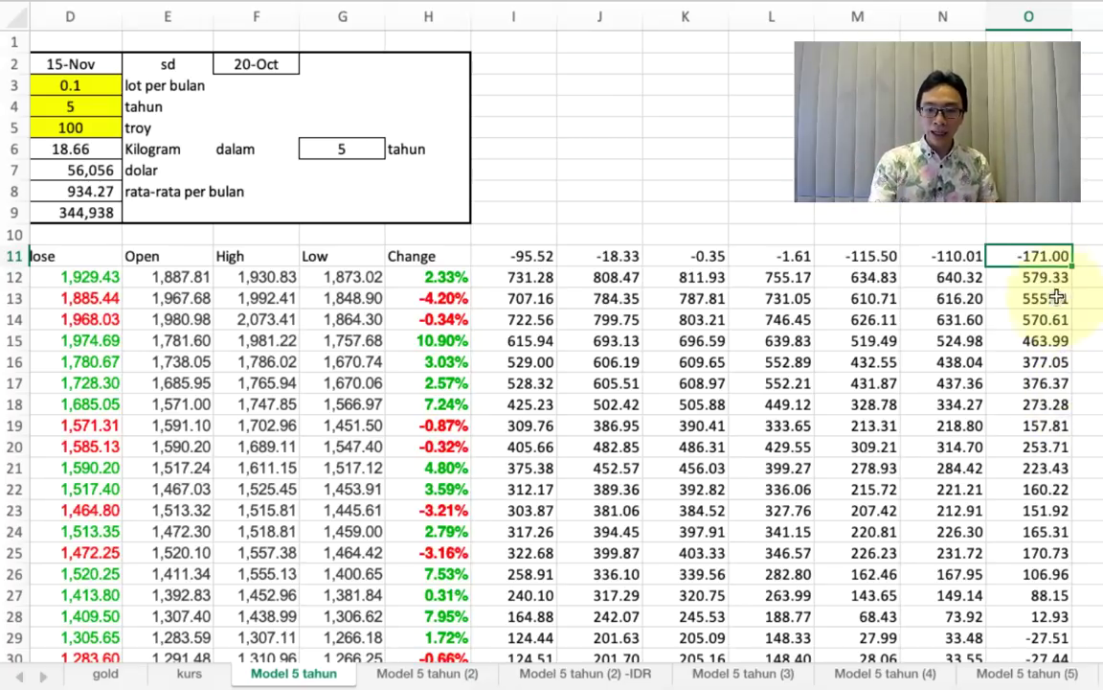
pyautogui.press('super+Down')
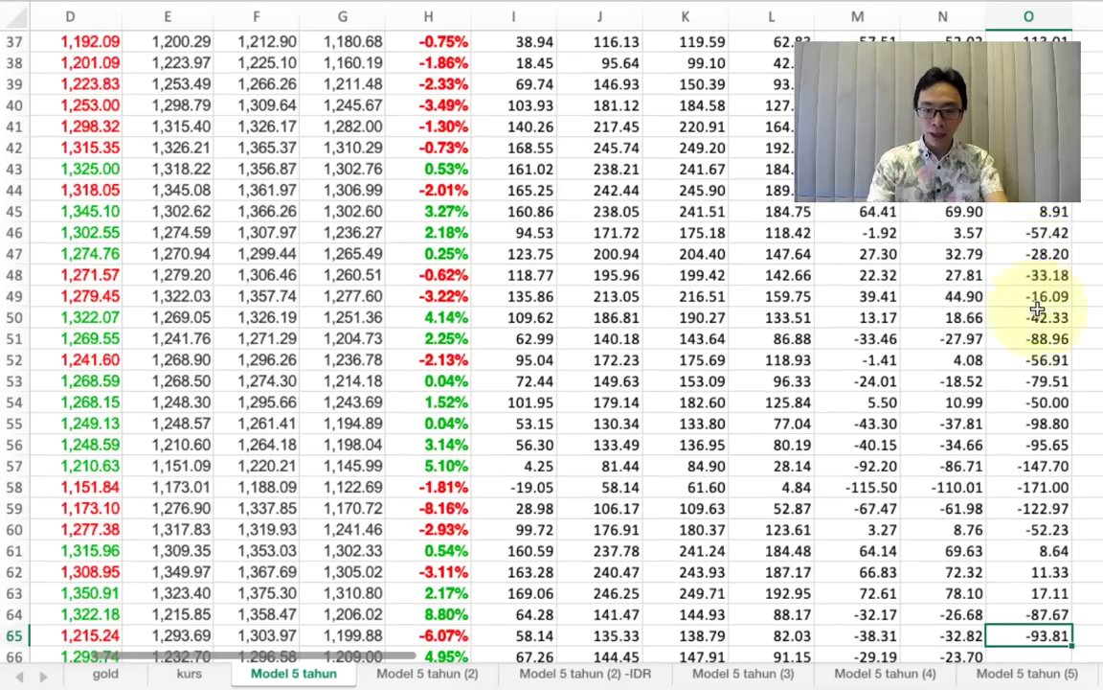
pyautogui.hscroll(-5, 529, 595)
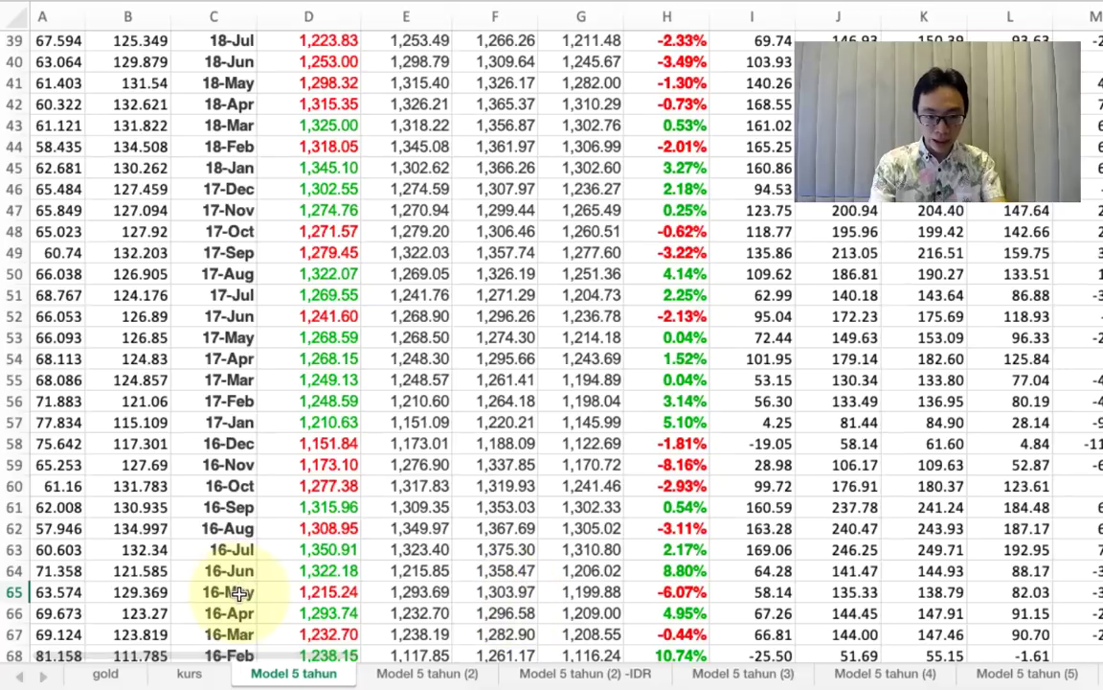
pyautogui.click(239, 593)
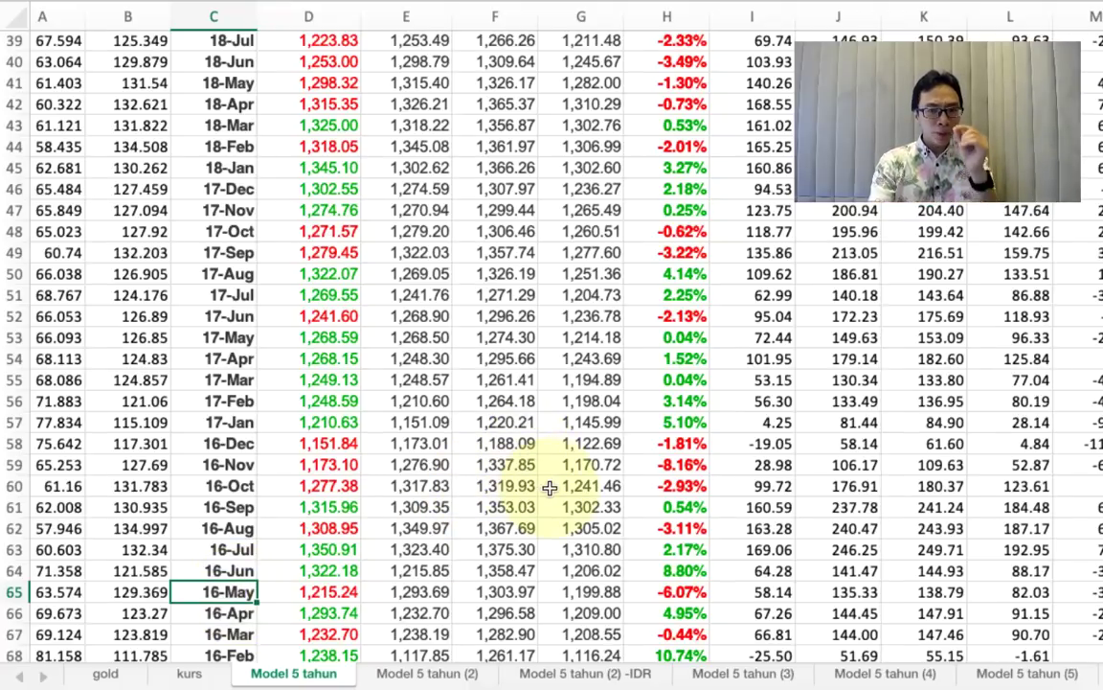
# Step: Select the whole row of maximum losses from I11 across to the last purchase column
pyautogui.scroll(15, 550, 488)
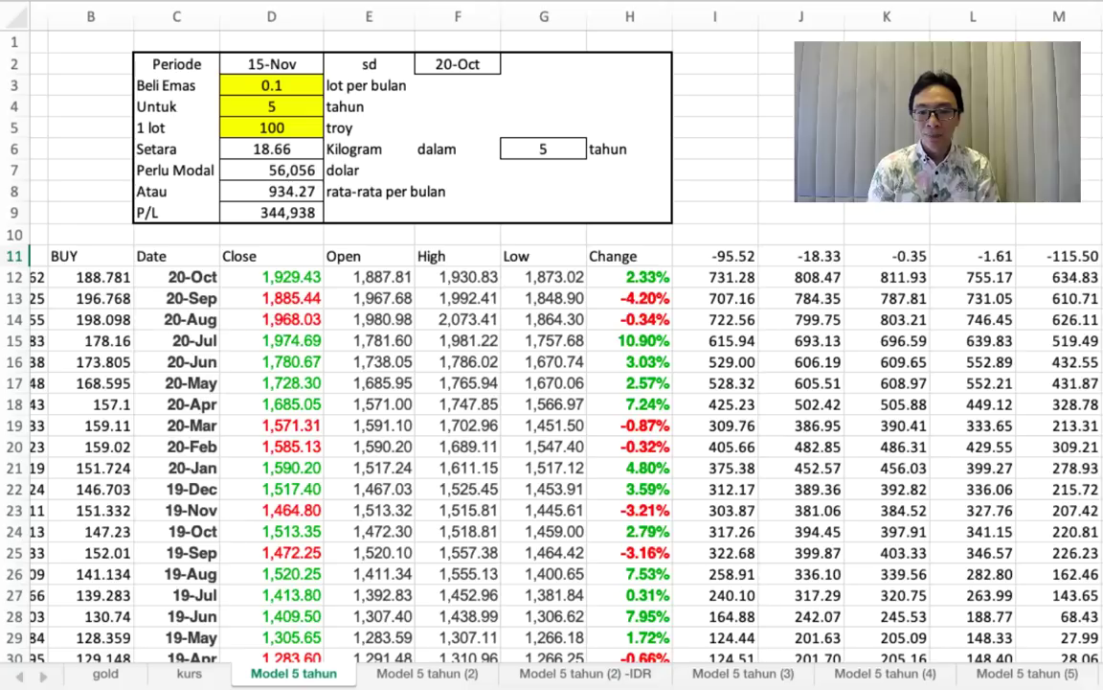
pyautogui.press('Left')
pyautogui.press('Left')
pyautogui.press('Left')
pyautogui.press('Left')
pyautogui.press('Left')
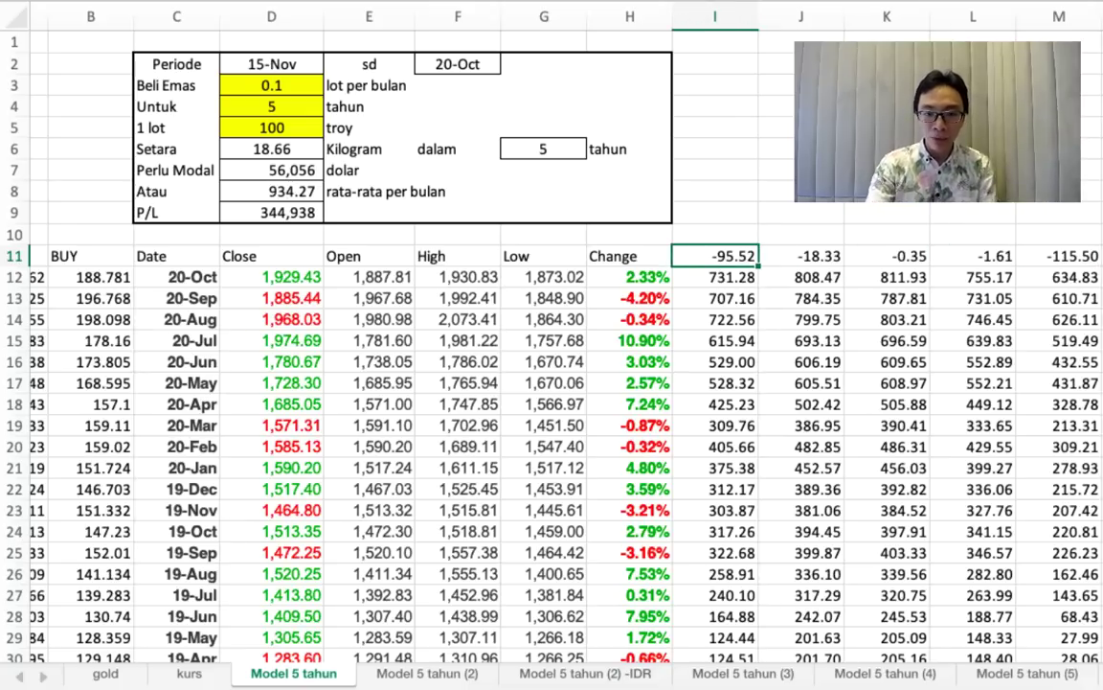
pyautogui.hotkey('shift', 'Right')
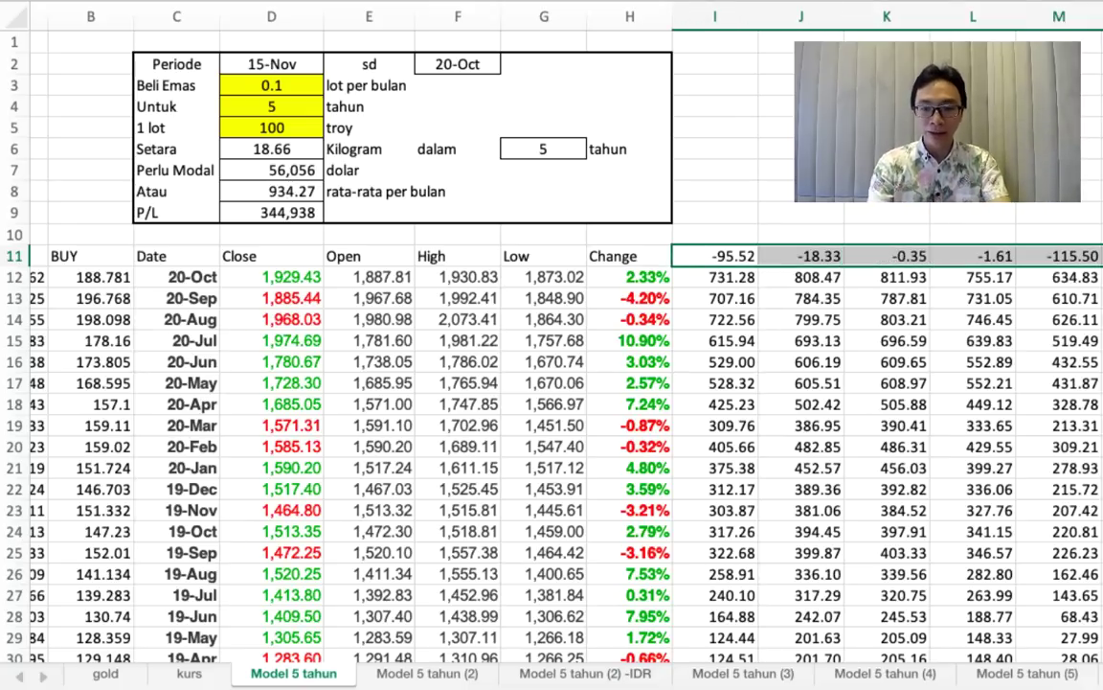
pyautogui.hotkey('ctrl', 'shift', 'Right')
pyautogui.hscroll(-10, 973, 229)
pyautogui.hscroll(-15, 973, 229)
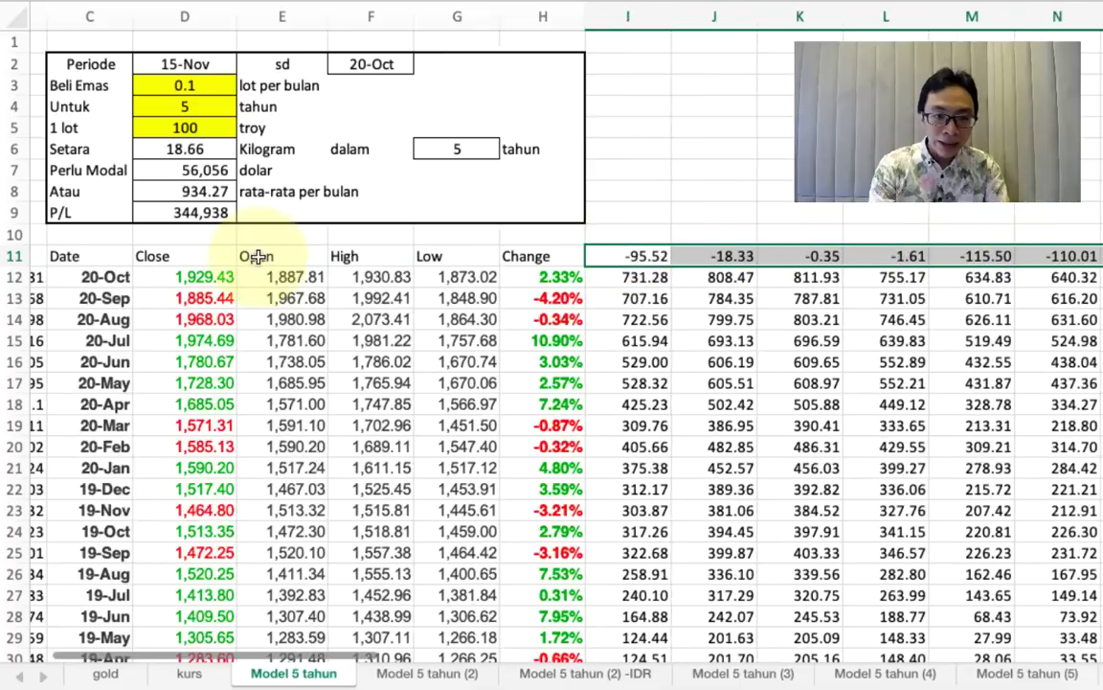
# Step: Review the required capital, monthly average and P/L figures in cells D7 to D9 of the summary block
pyautogui.click(354, 170)
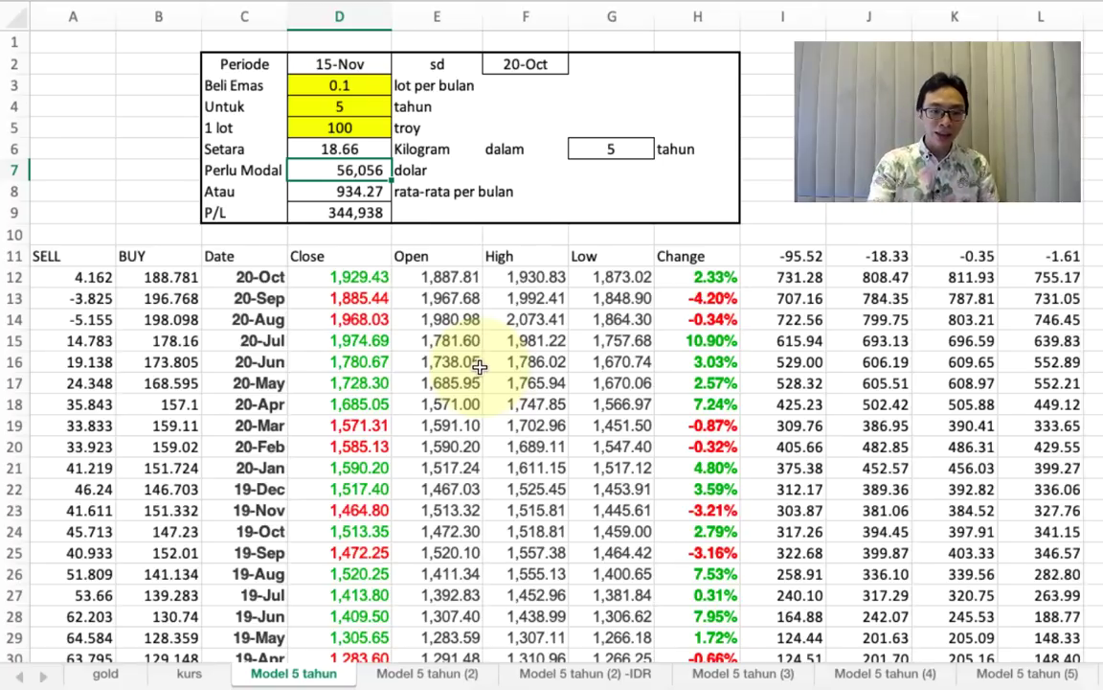
pyautogui.press('Down')
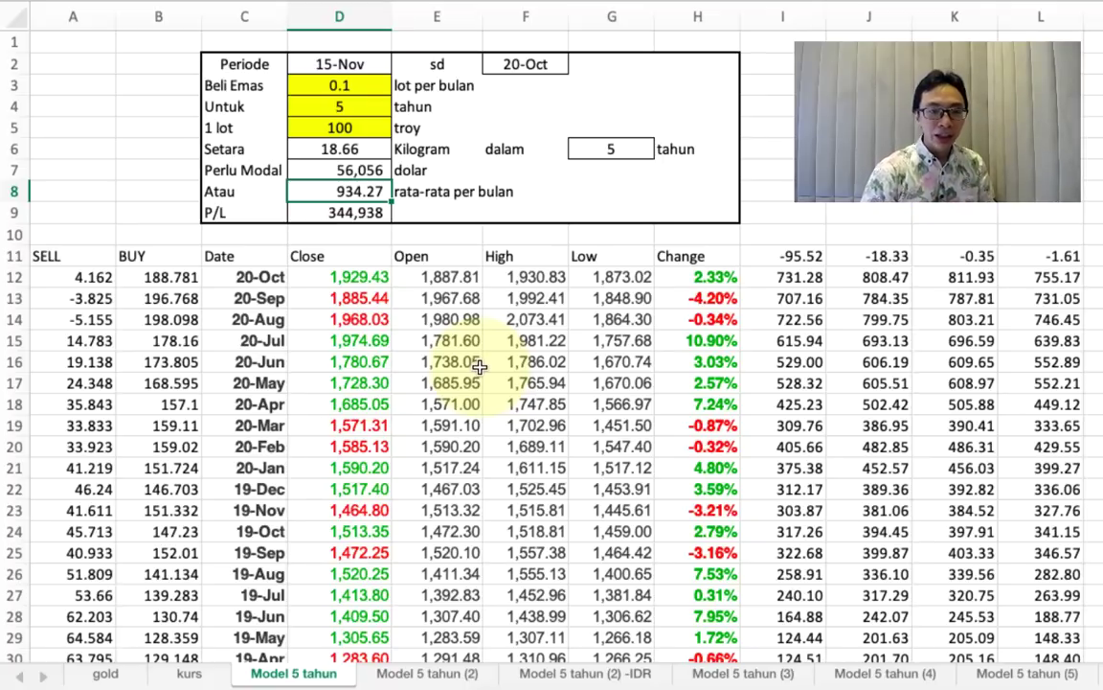
pyautogui.click(354, 213)
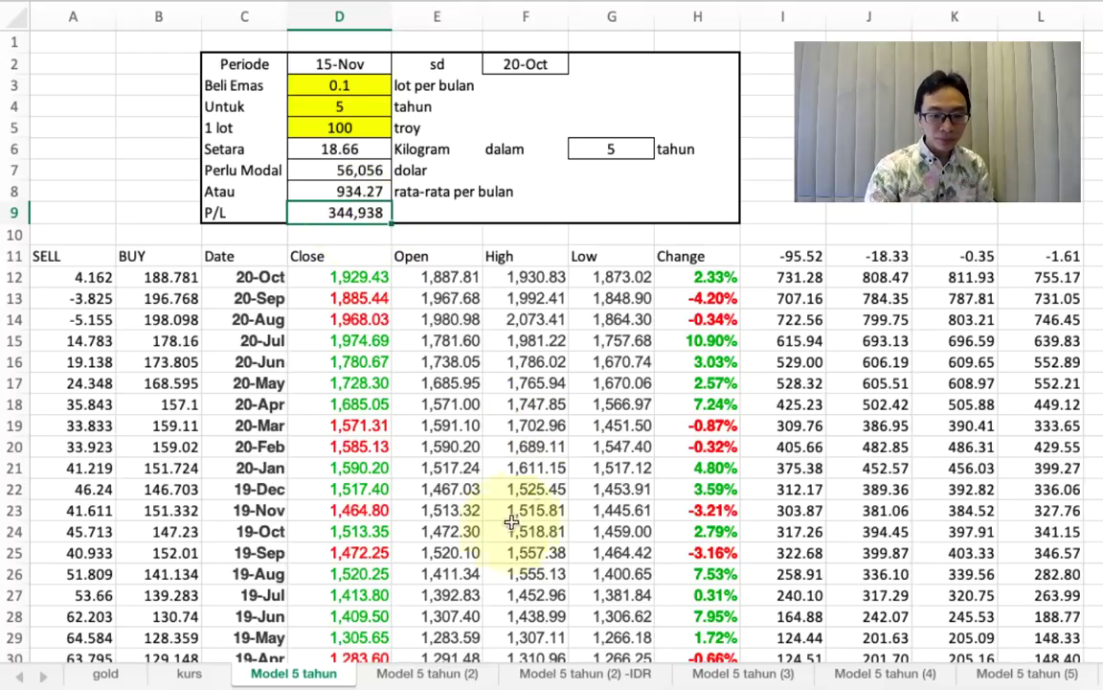
# Step: Examine the summary block on the Model 5 tahun (2) sheet, including the monthly lot size and the required capital
pyautogui.click(441, 678)
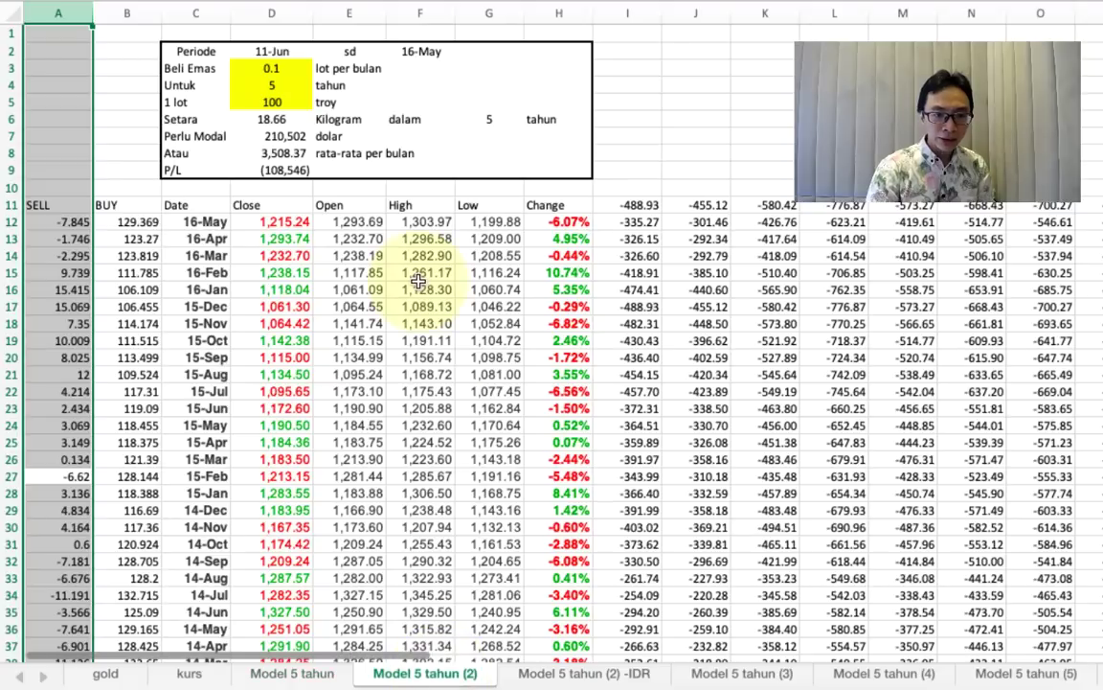
pyautogui.scroll(5, 402, 316)
pyautogui.hscroll(-5, 415, 337)
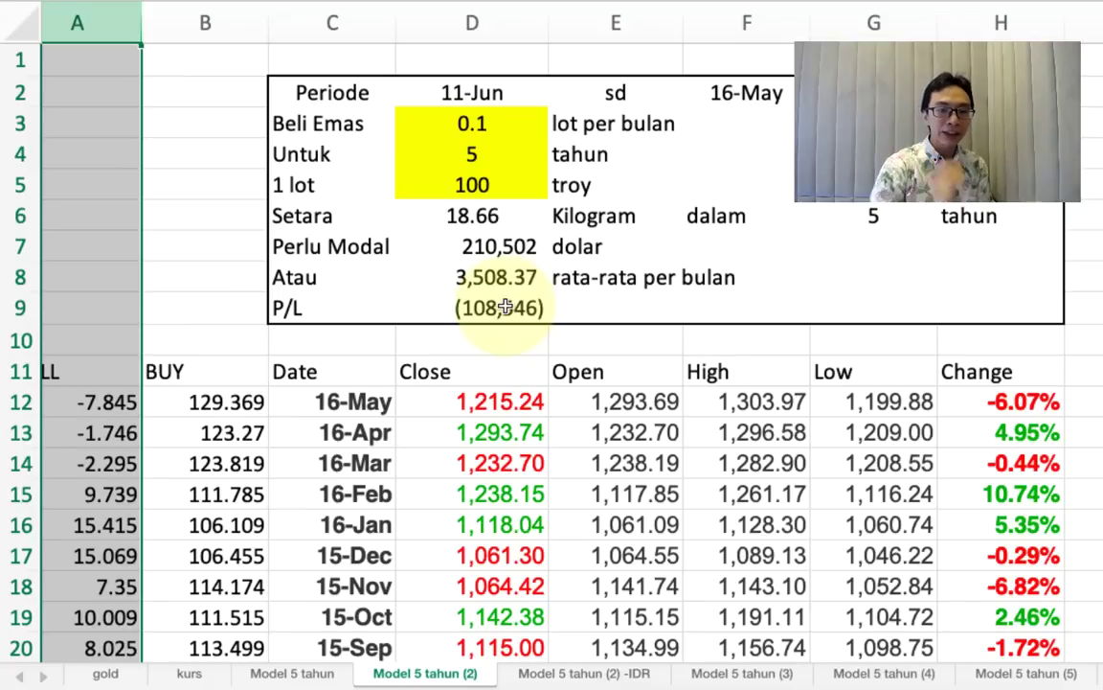
pyautogui.click(500, 125)
pyautogui.click(510, 249)
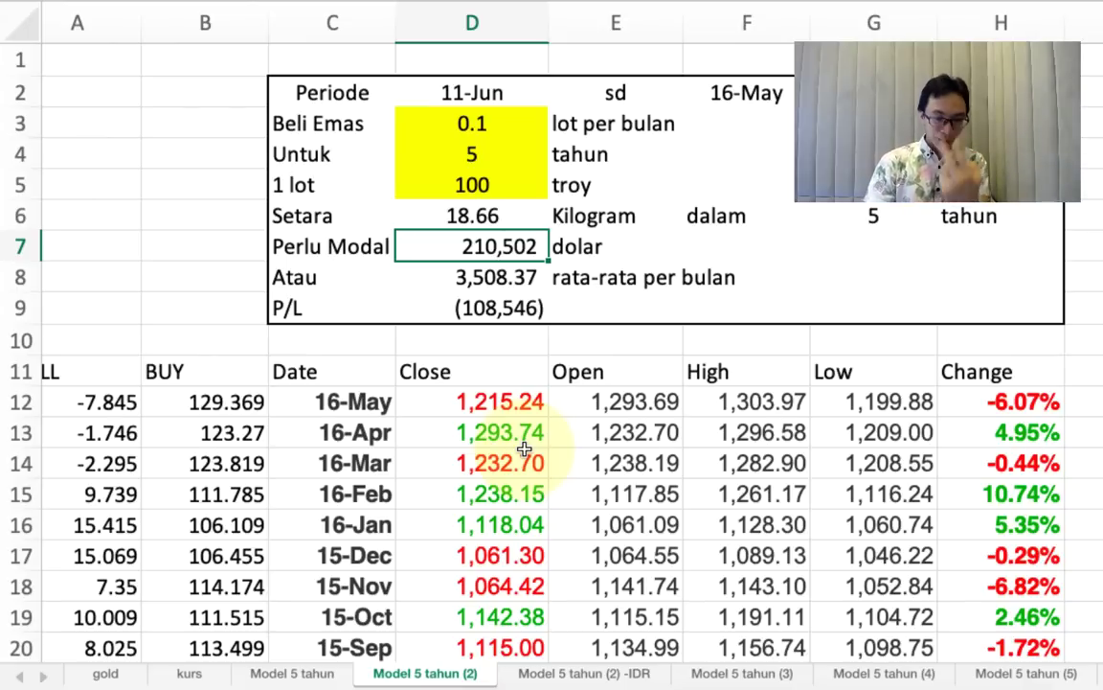
# Step: Review the required capital, monthly average and P/L in the summary block of the Model 5 tahun (3) sheet
pyautogui.click(737, 676)
pyautogui.scroll(5, 561, 215)
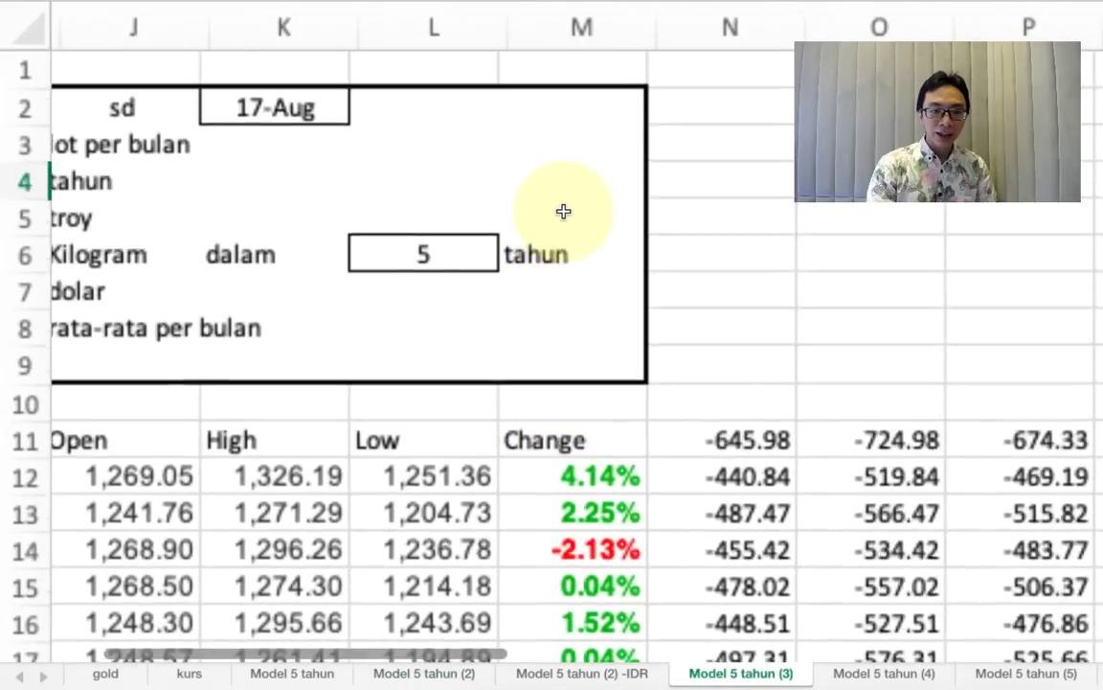
pyautogui.hscroll(-10, 563, 212)
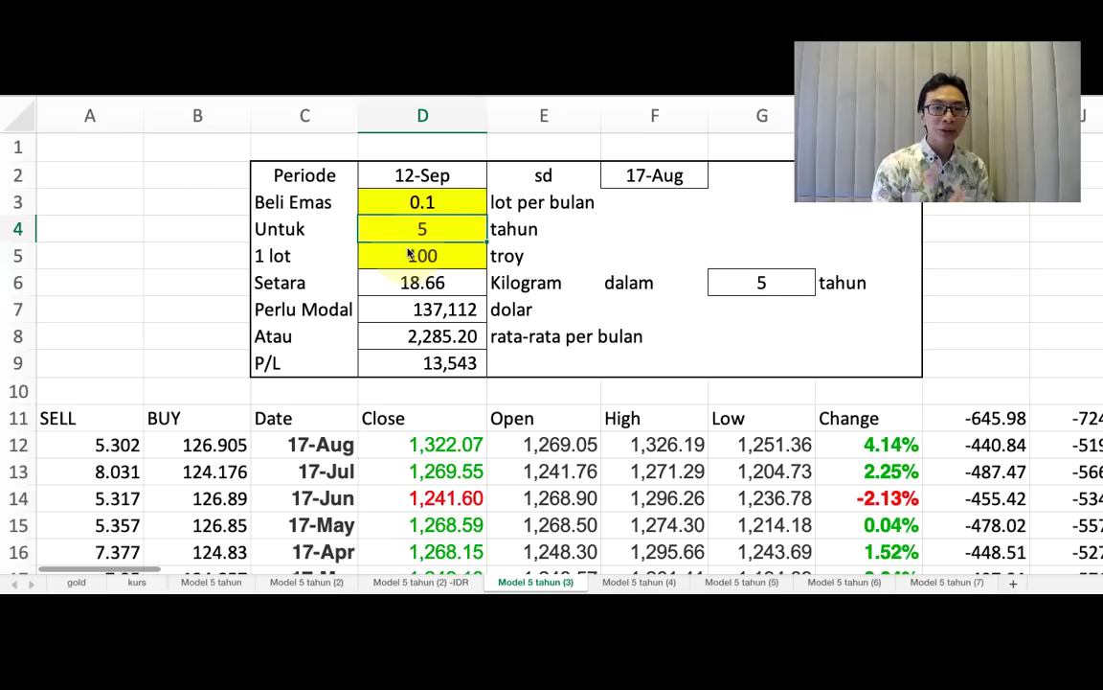
pyautogui.click(436, 310)
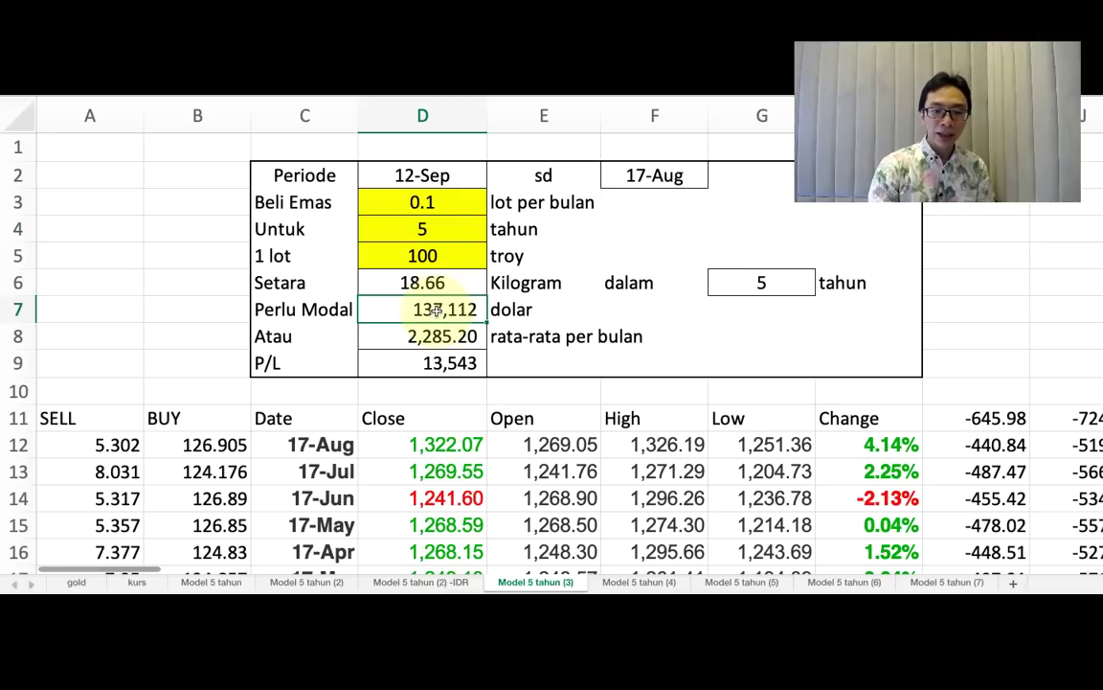
pyautogui.click(433, 341)
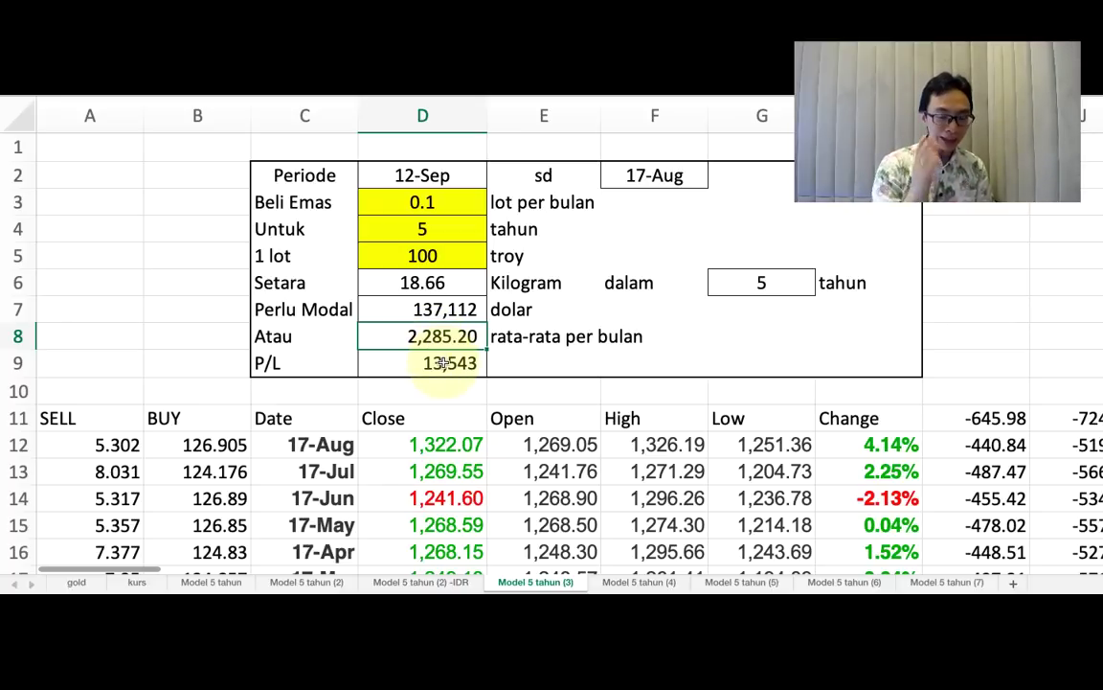
pyautogui.click(426, 363)
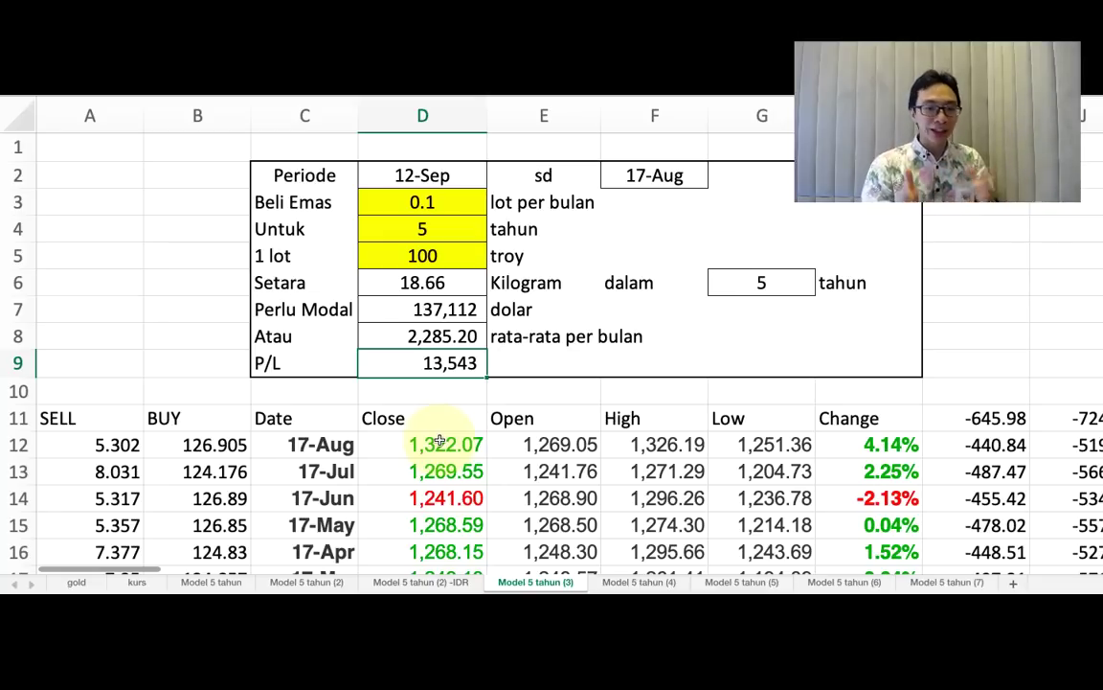
# Step: Look over the Model 5 tahun (4) sheet, and examine the 1980s period's summary block on Model 5 tahun (5)
pyautogui.click(638, 582)
pyautogui.keyDown('ctrl'); pyautogui.scroll(5, 495, 348); pyautogui.keyUp('ctrl')
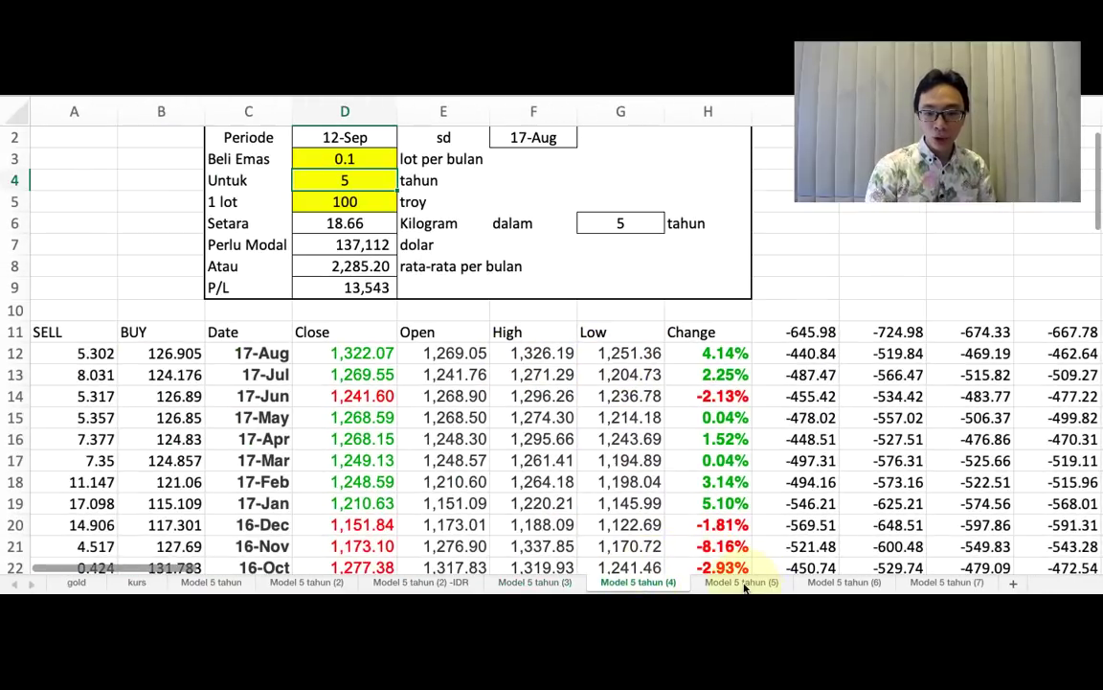
pyautogui.click(742, 582)
pyautogui.keyDown('ctrl'); pyautogui.scroll(5, 367, 287); pyautogui.keyUp('ctrl')
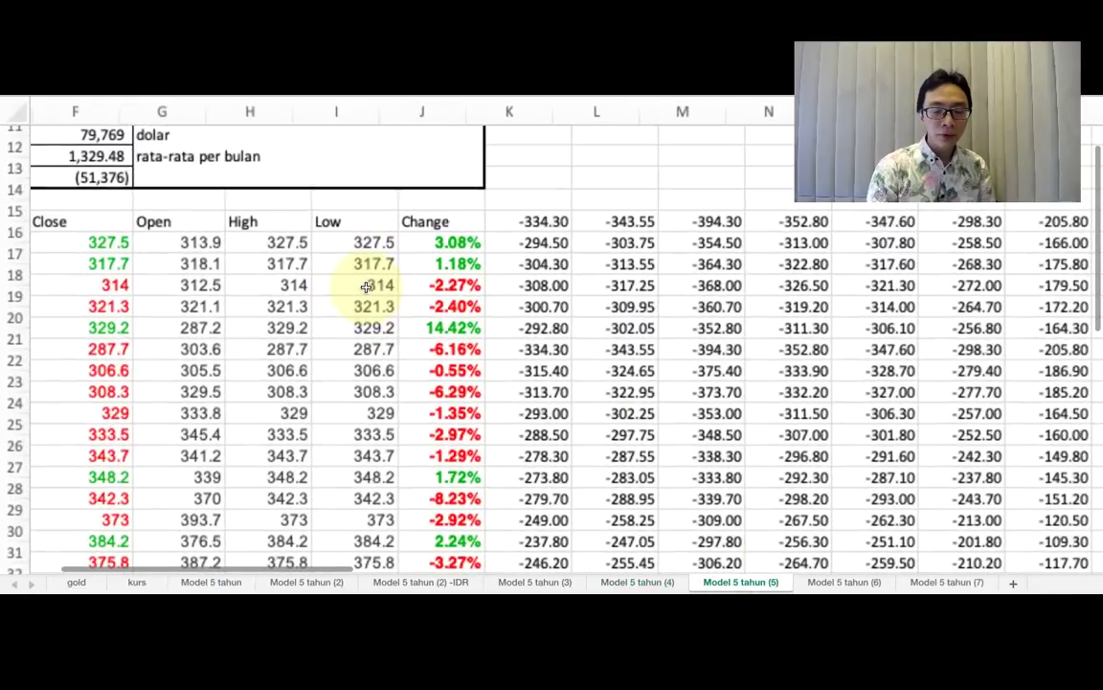
pyautogui.hscroll(-3, 365, 287)
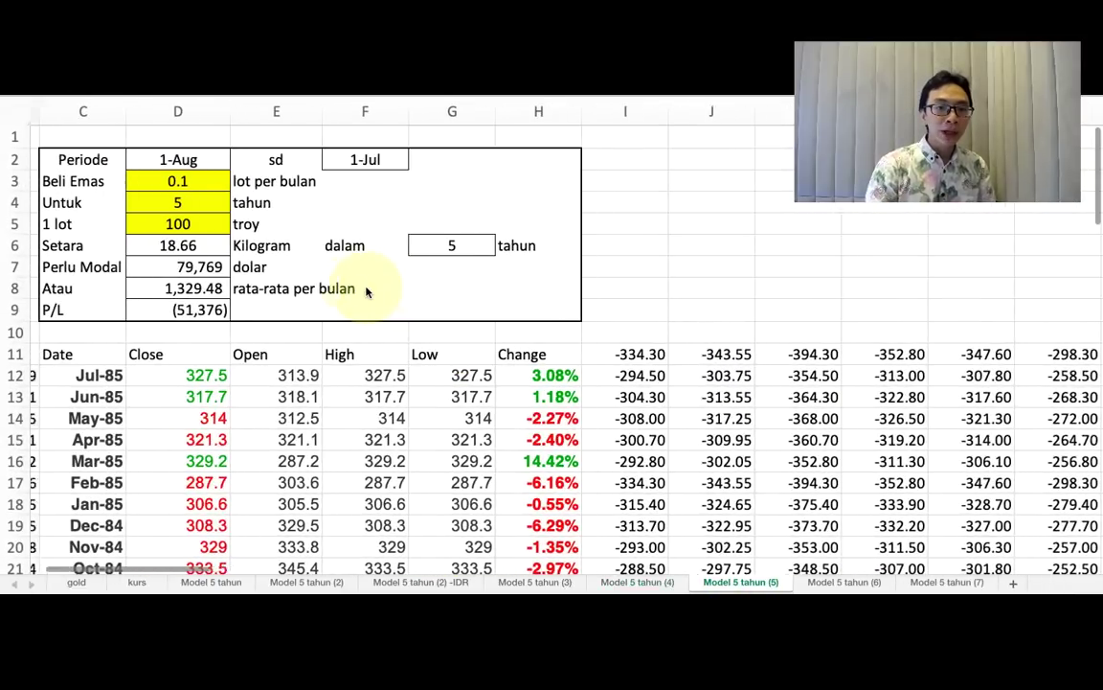
pyautogui.hscroll(-2, 367, 289)
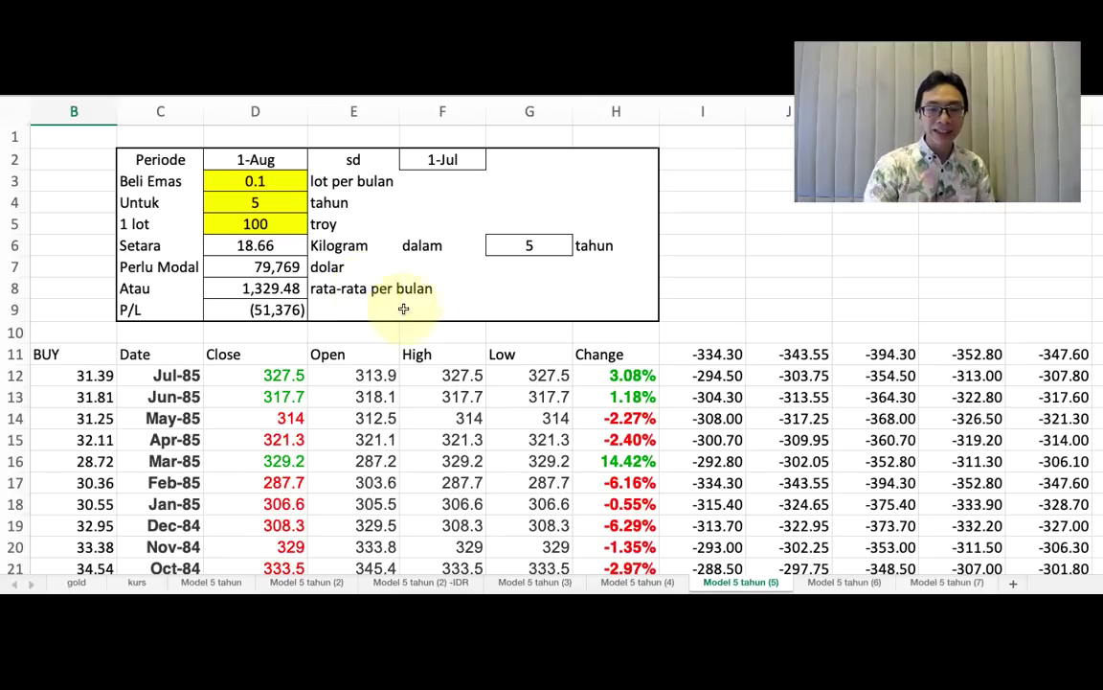
# Step: Examine the period, required capital and P/L in the summary block of the Model 5 tahun (6) sheet
pyautogui.click(829, 582)
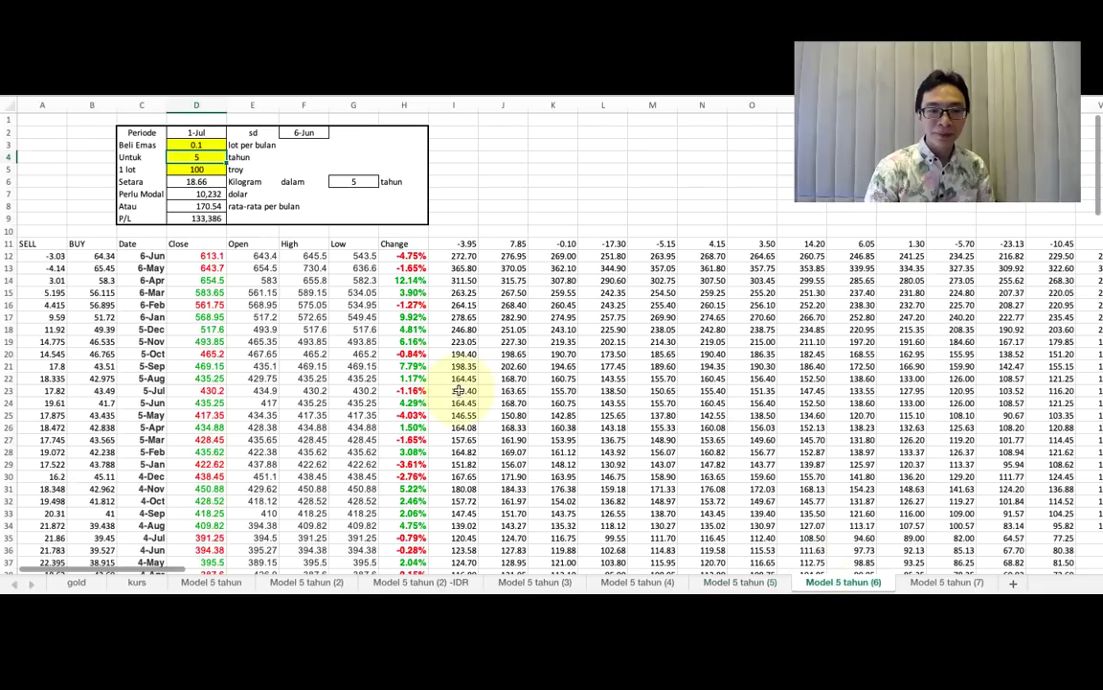
pyautogui.scroll(5, 460, 390)
pyautogui.hscroll(-3, 458, 390)
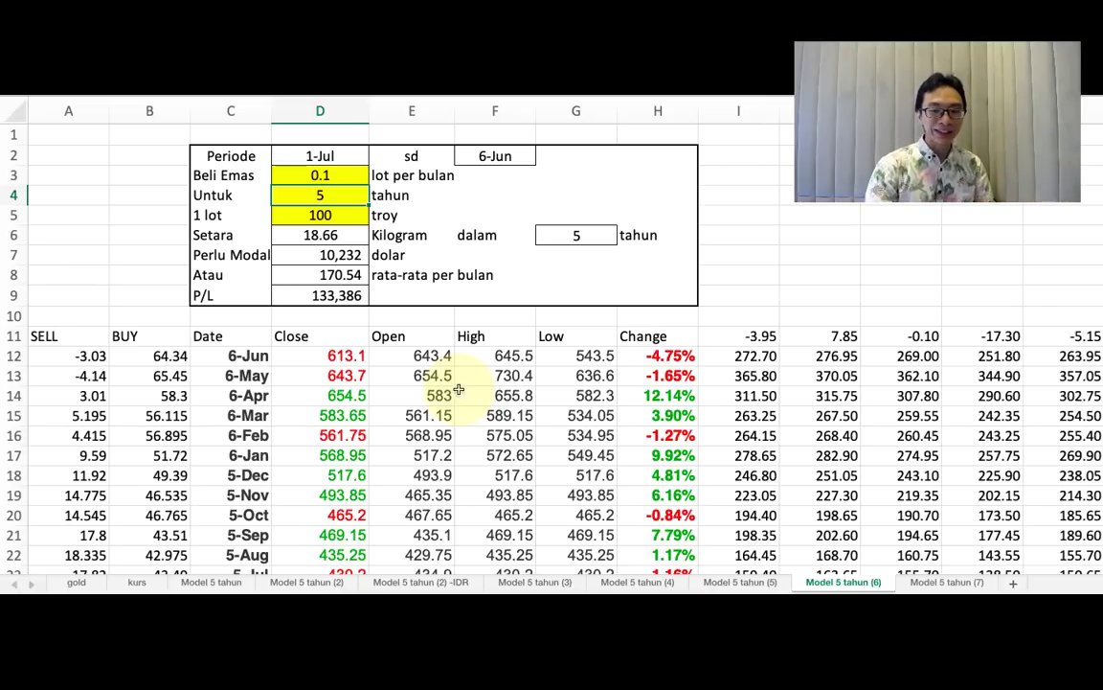
# Step: Examine the summary block of the Model 5 tahun (7) sheet, covering 8-Mar to 13-Feb
pyautogui.click(940, 583)
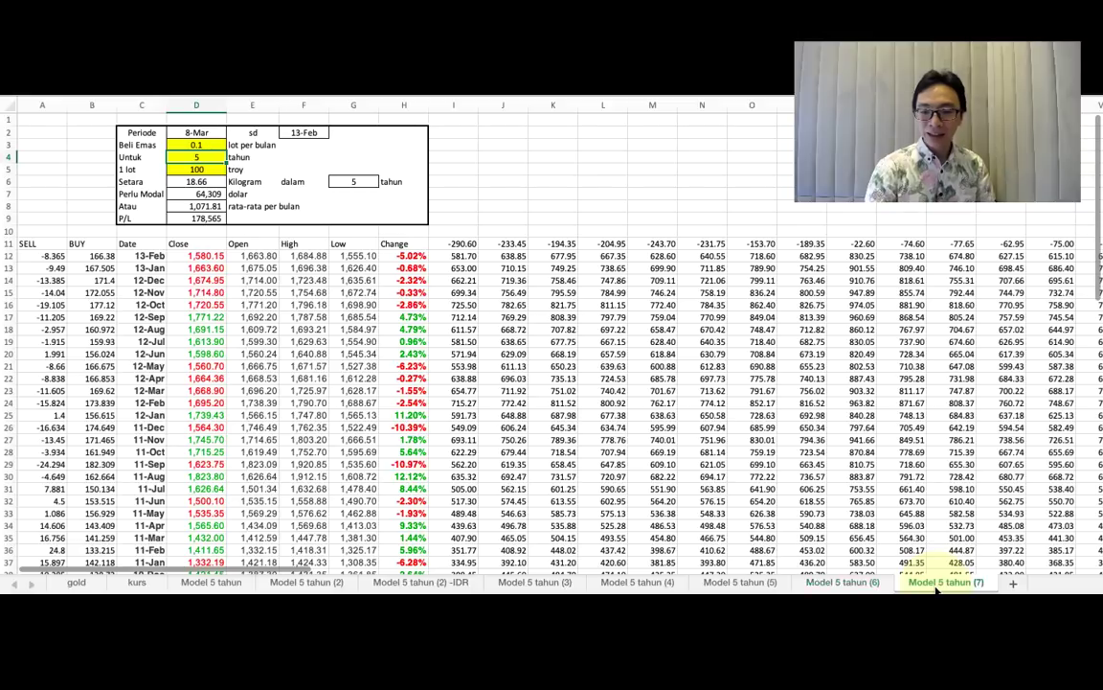
pyautogui.scroll(5, 387, 319)
pyautogui.hscroll(-10, 387, 319)
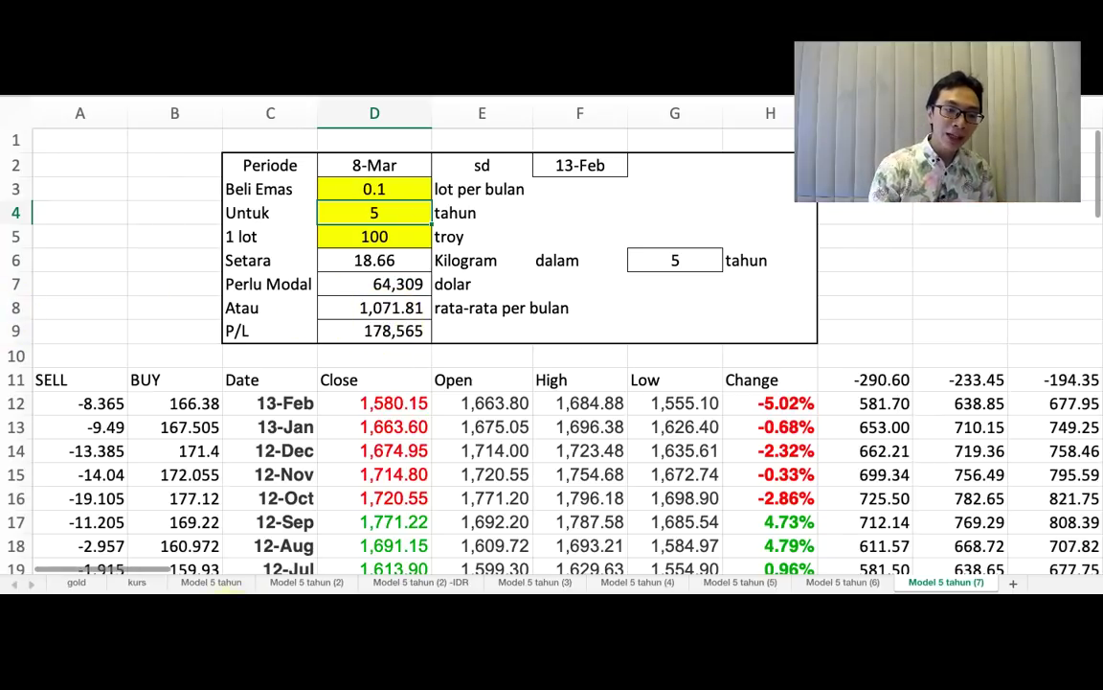
# Step: Check the date range of the exchange-rate history on the kurs sheet, from its newest month to its oldest
pyautogui.click(137, 581)
pyautogui.scroll(5, 182, 523)
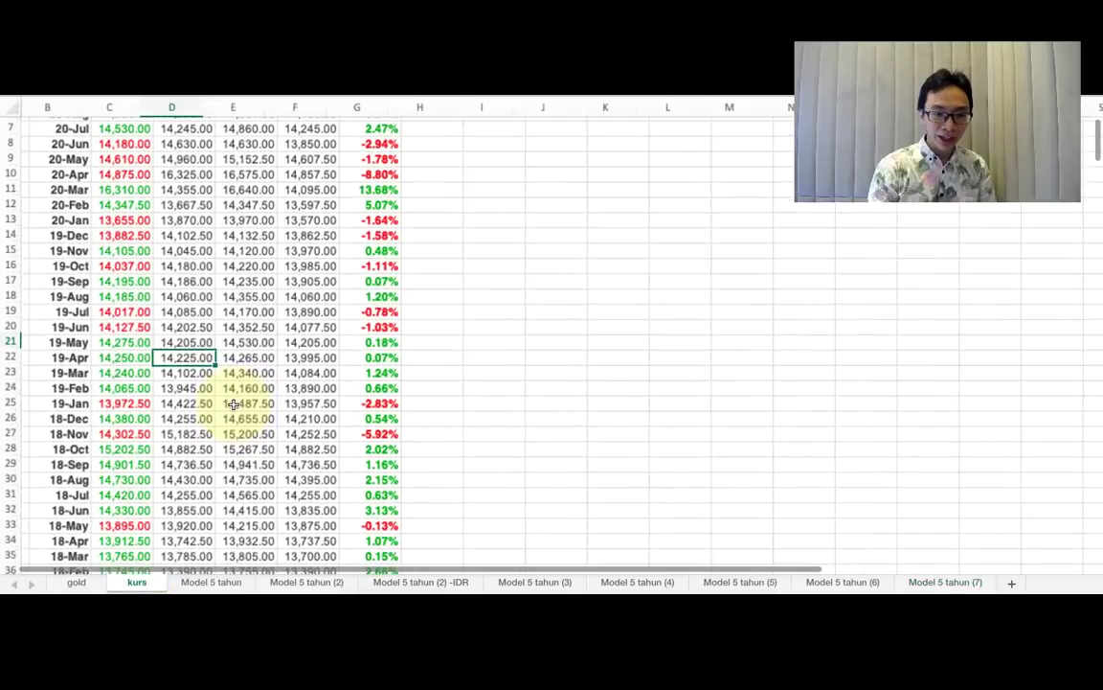
pyautogui.hscroll(1, 232, 403)
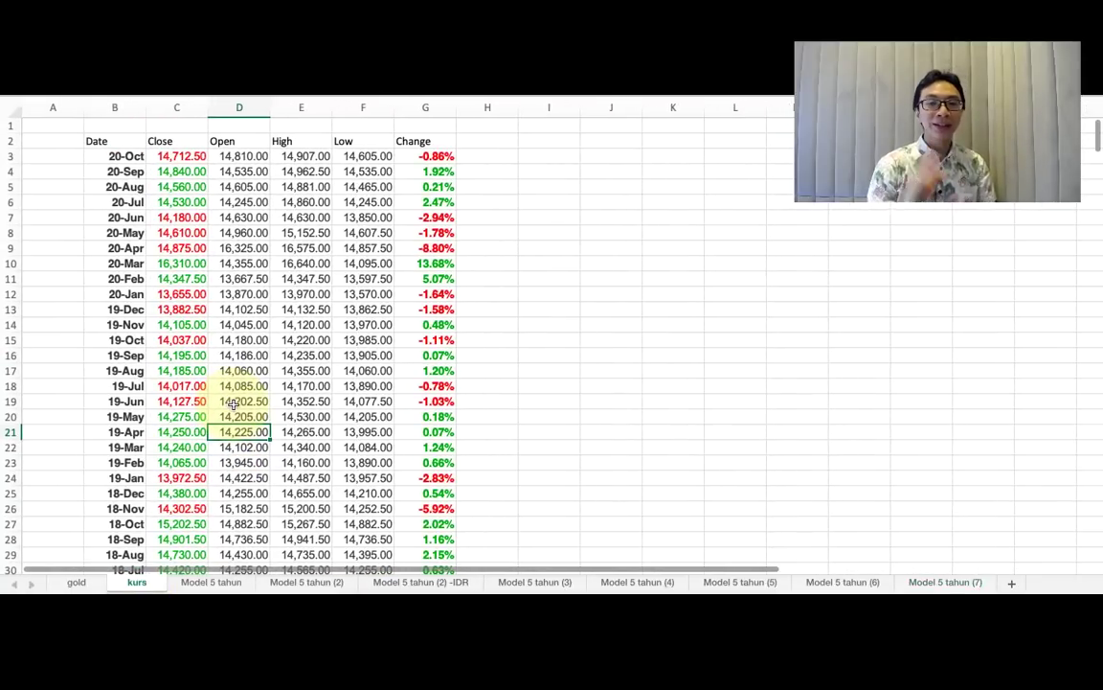
pyautogui.click(126, 412)
pyautogui.hotkey('ctrl', 'Down')
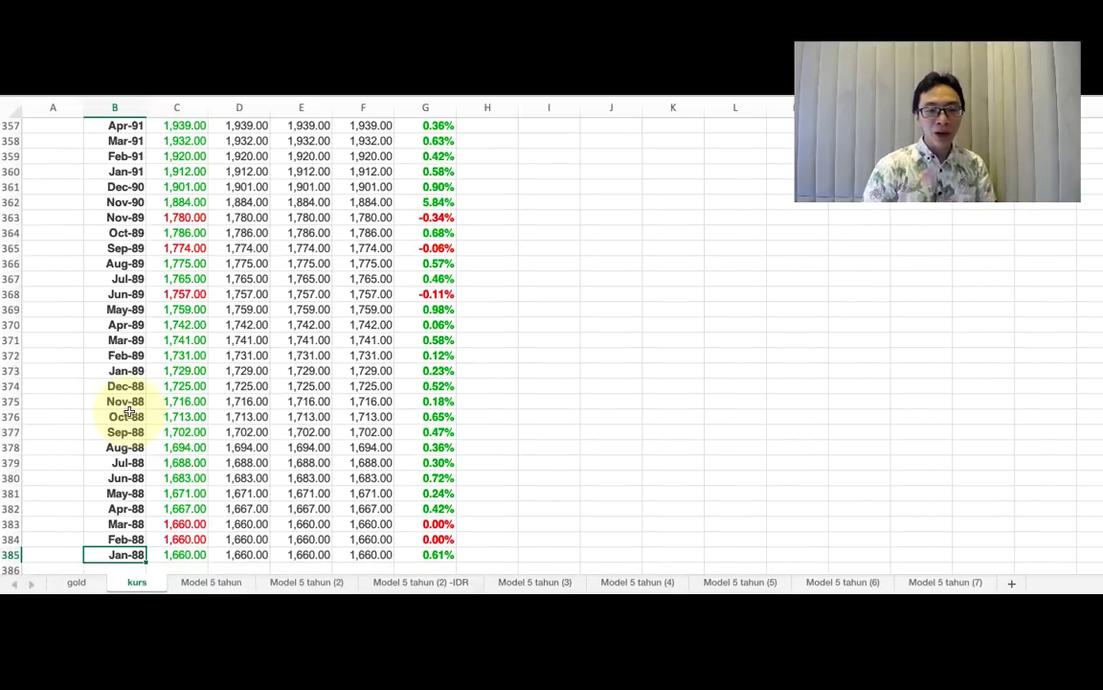
pyautogui.hotkey('ctrl', 'Up')
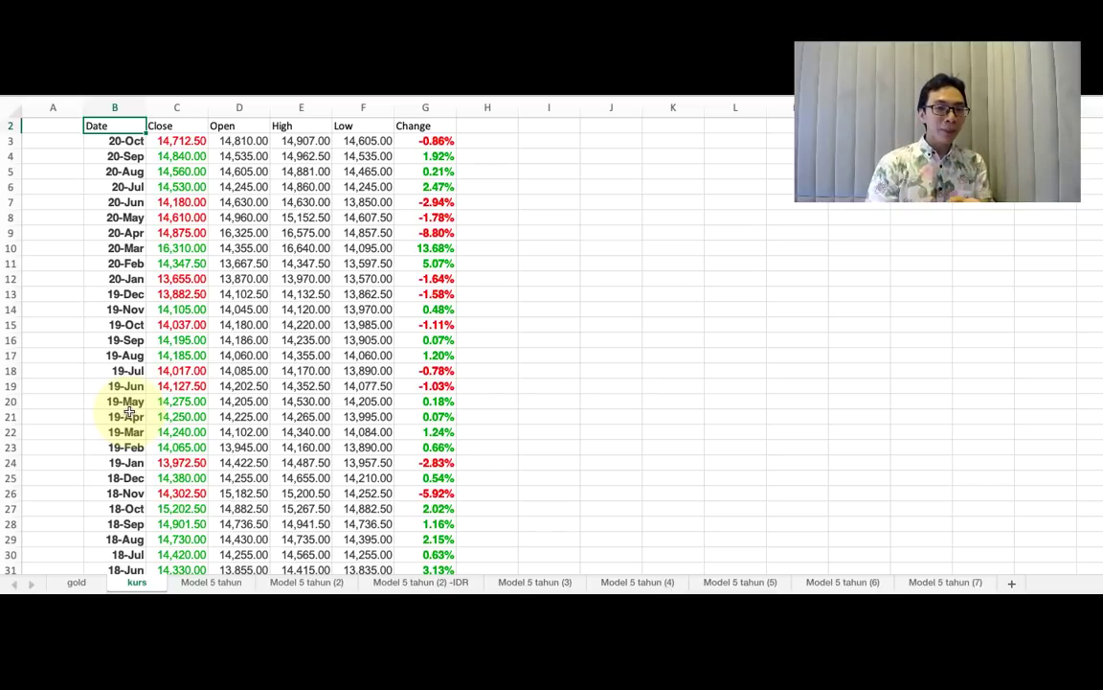
# Step: Review the period, required capital and P/L in the summary block of the Model 5 tahun (2) sheet
pyautogui.click(305, 581)
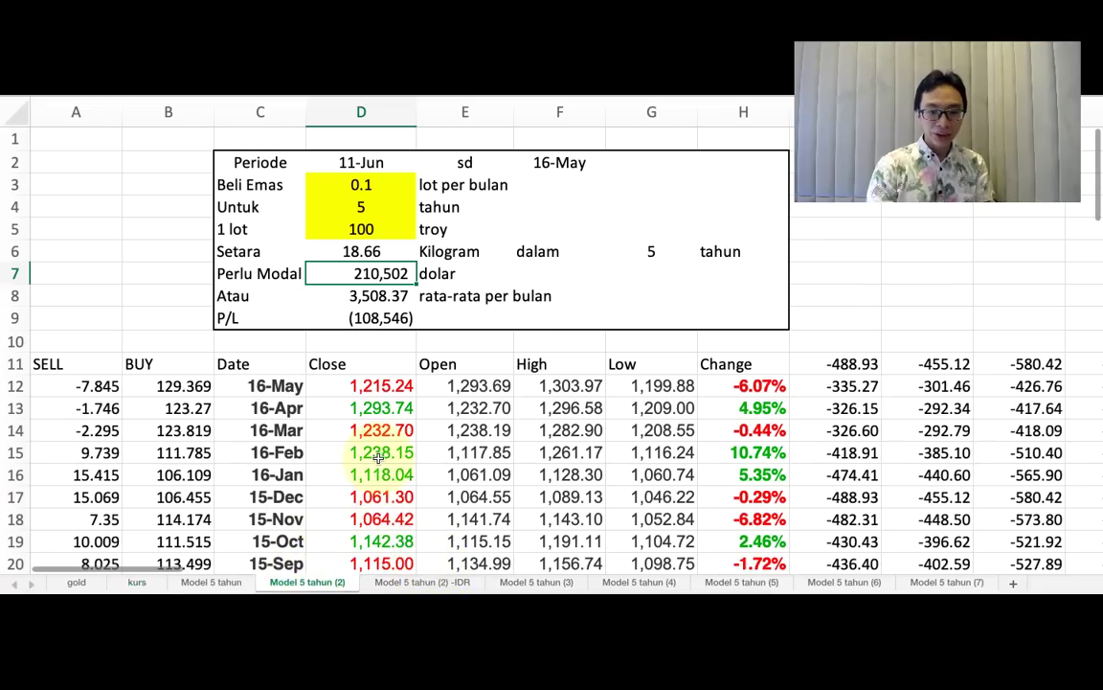
pyautogui.hscroll(3, 378, 458)
pyautogui.scroll(-1, 378, 459)
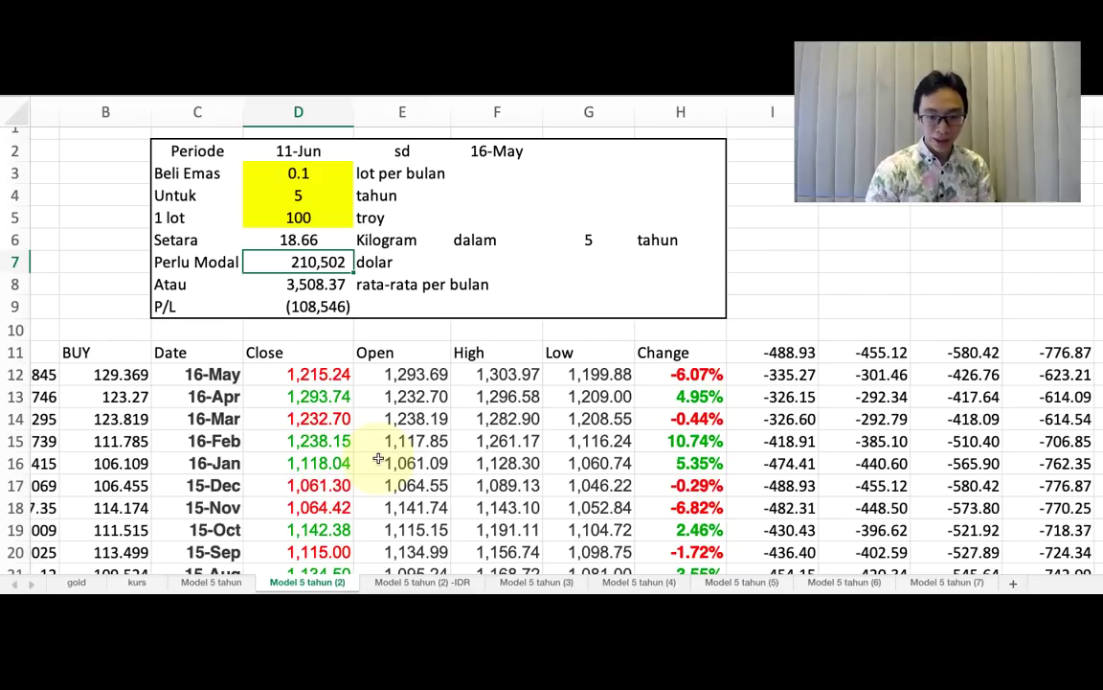
# Step: On the Model 5 tahun (2) -IDR sheet, examine the Close IDR column from 16-May down to 11-Jun
pyautogui.click(415, 582)
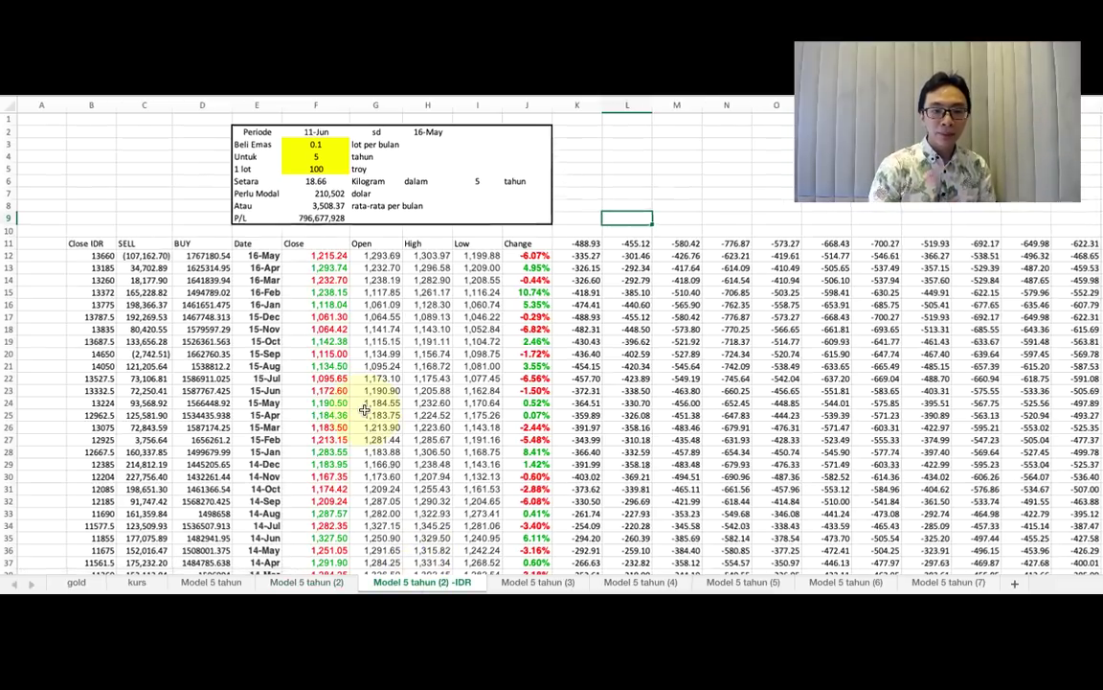
pyautogui.scroll(3, 364, 410)
pyautogui.scroll(4, 364, 410)
pyautogui.hscroll(-3, 364, 410)
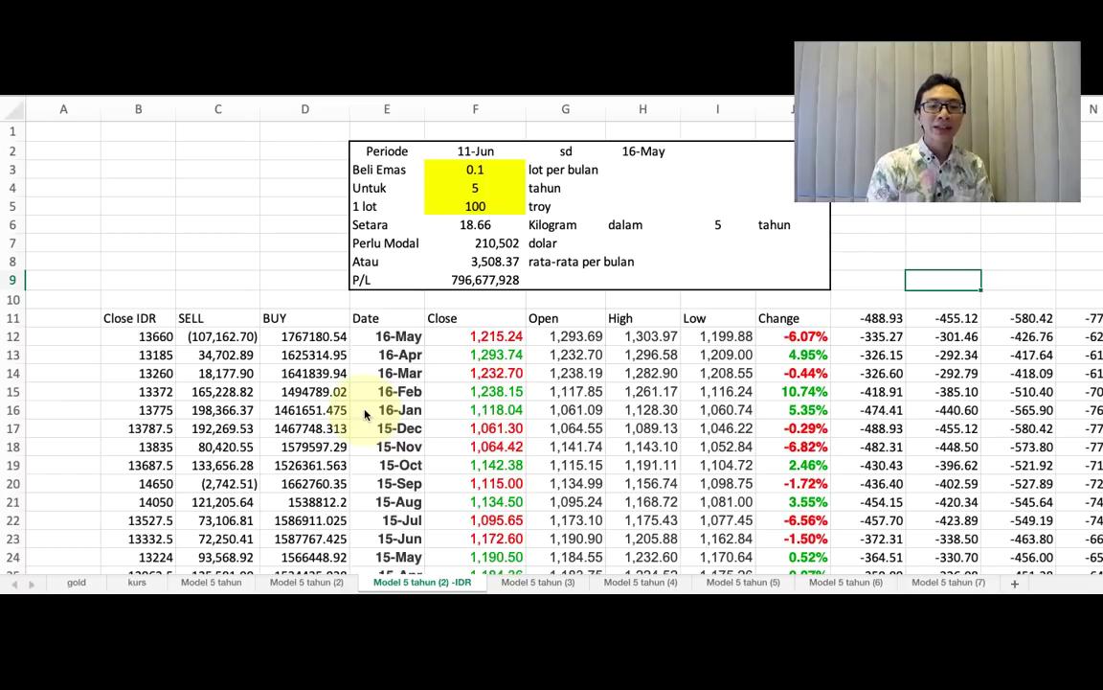
pyautogui.click(167, 337)
pyautogui.hotkey('ctrl', 'Down')
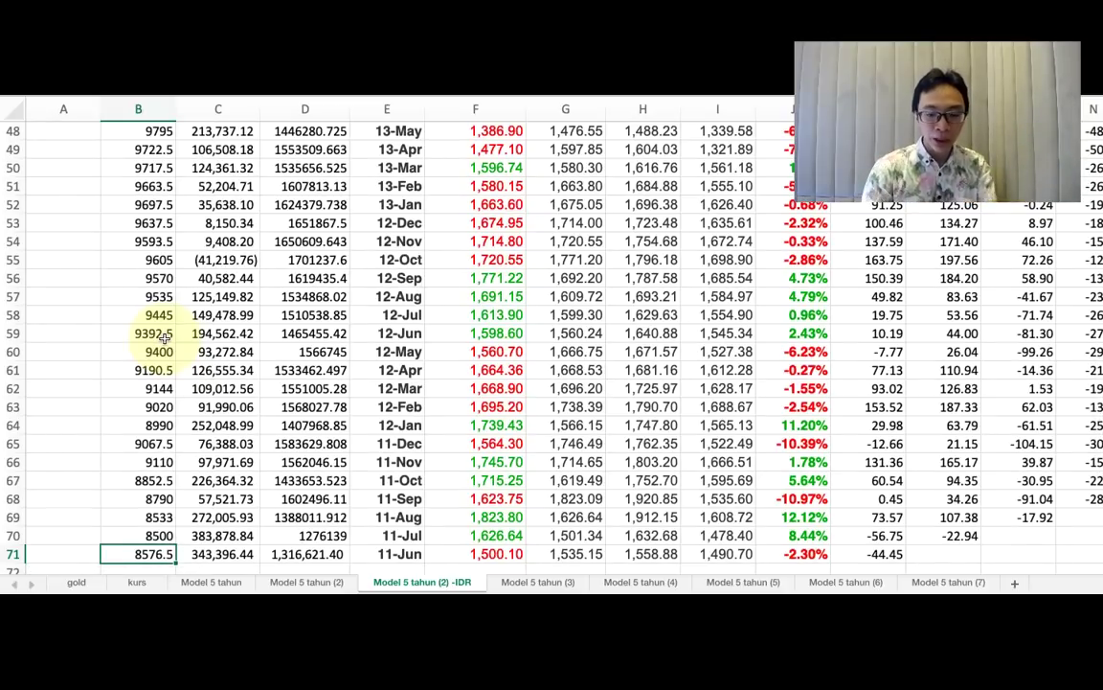
pyautogui.hotkey('ctrl', 'Up')
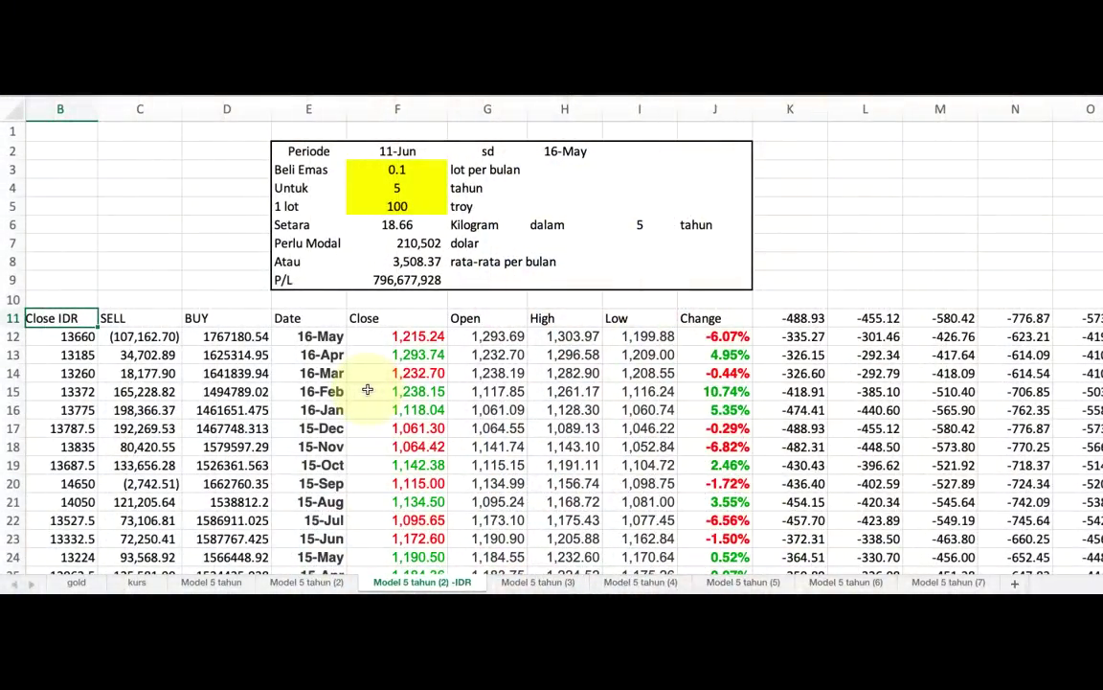
# Step: Check the required capital and the monthly average in the summary block of the Model 5 tahun (2) -IDR sheet
pyautogui.click(378, 244)
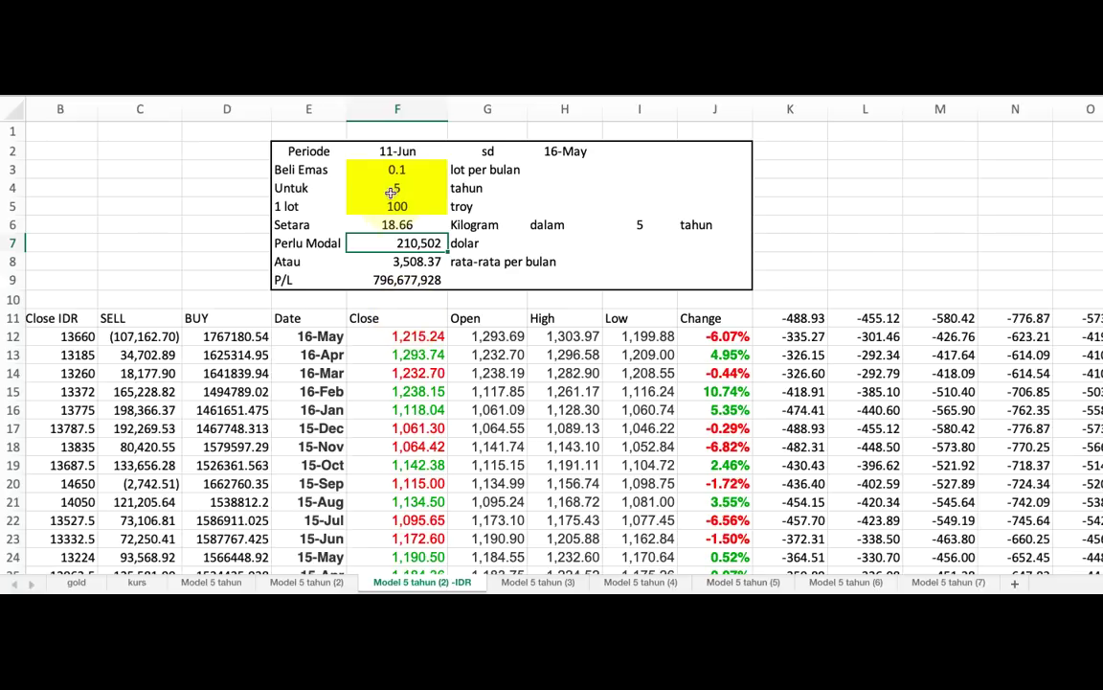
pyautogui.click(406, 260)
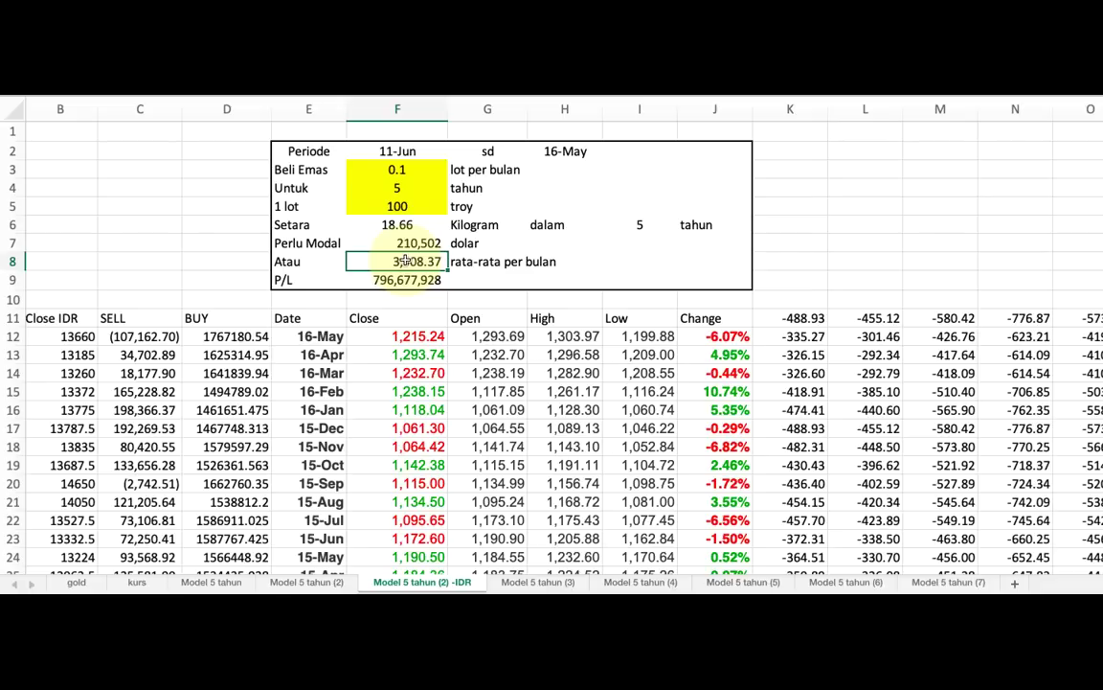
pyautogui.press('Up')
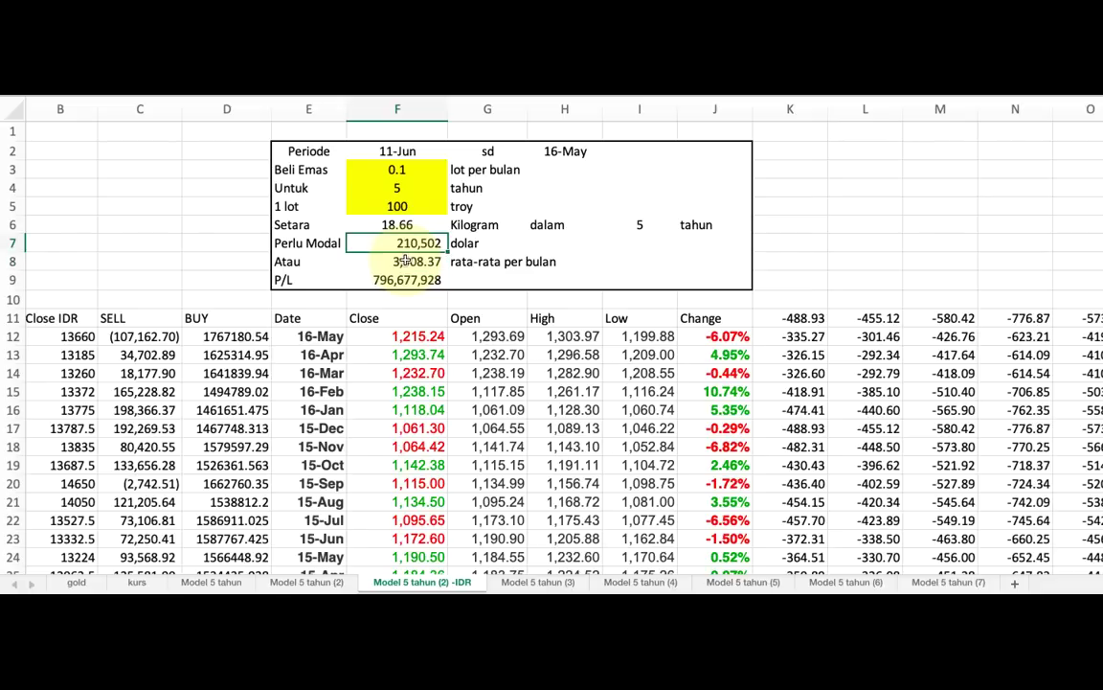